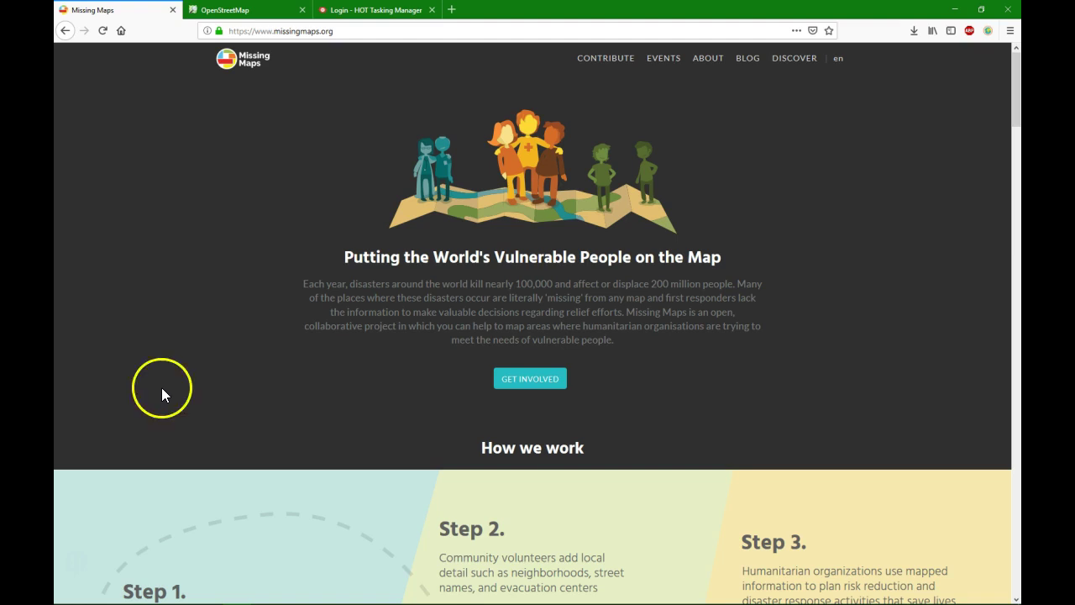
- Switch to the OpenStreetMap tab showing the central Brussels street map
{"action": "left_click", "coordinate": [225, 10]}
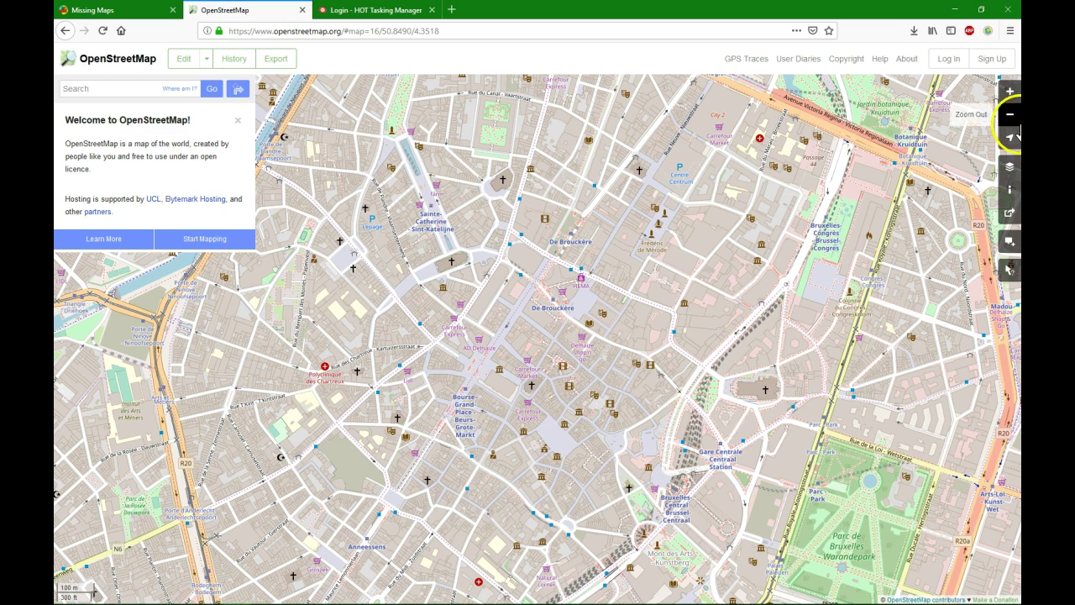
- Sign in to OpenStreetMap using the saved account e-mail and the account password
{"action": "left_click", "coordinate": [990, 62]}
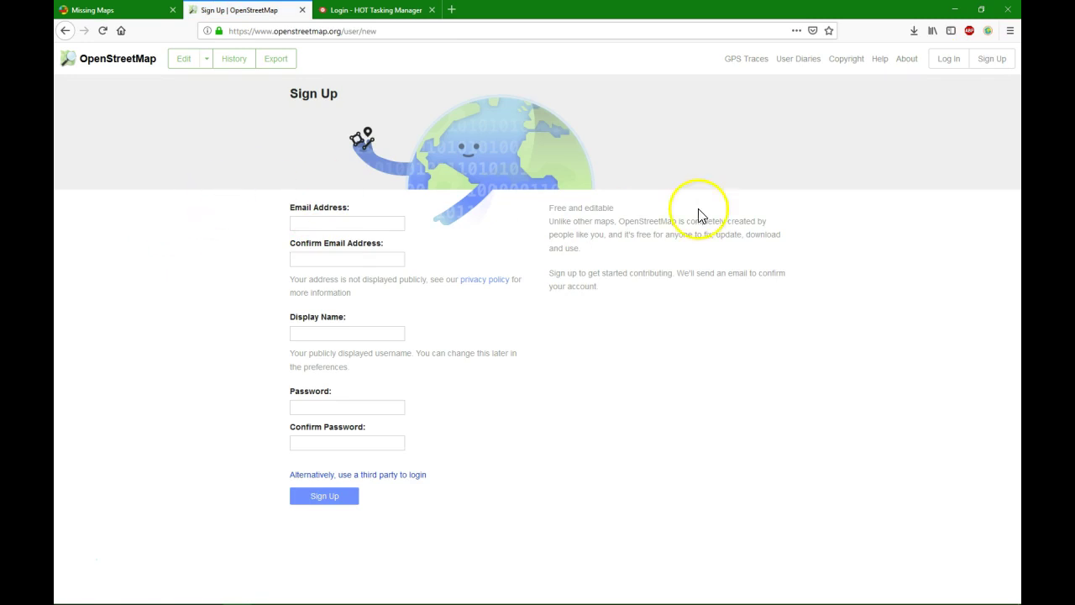
{"action": "left_click", "coordinate": [949, 60]}
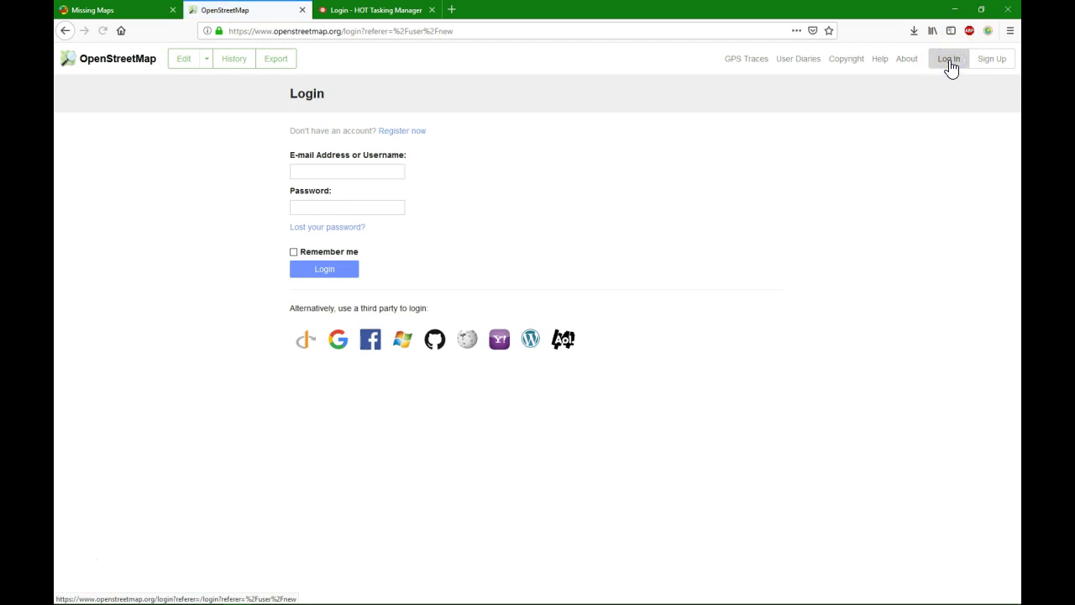
{"action": "left_click", "coordinate": [319, 167]}
{"action": "left_click", "coordinate": [326, 197]}
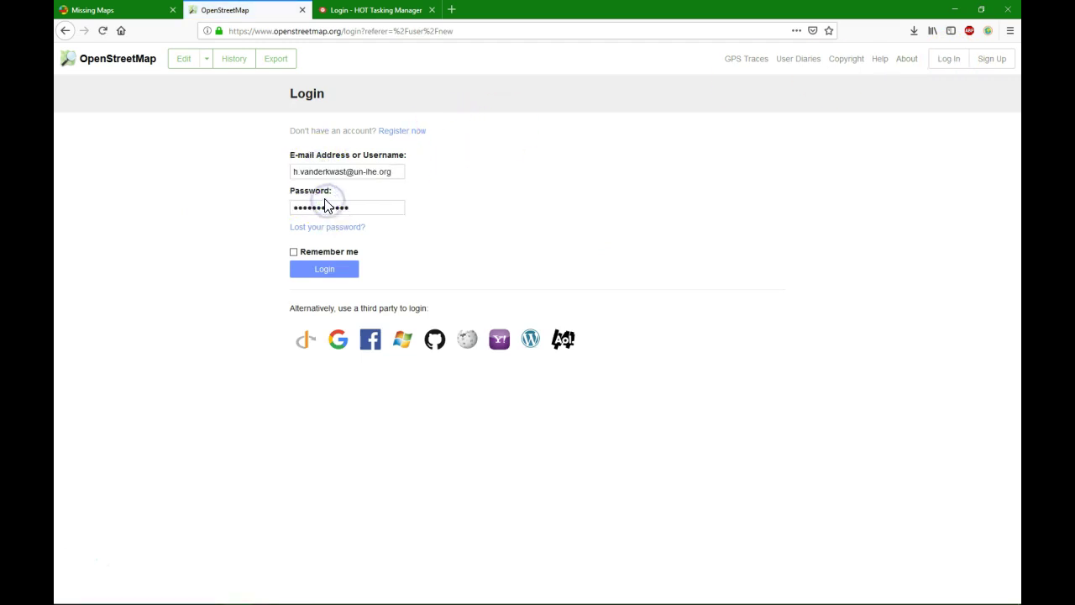
{"action": "left_click", "coordinate": [325, 268]}
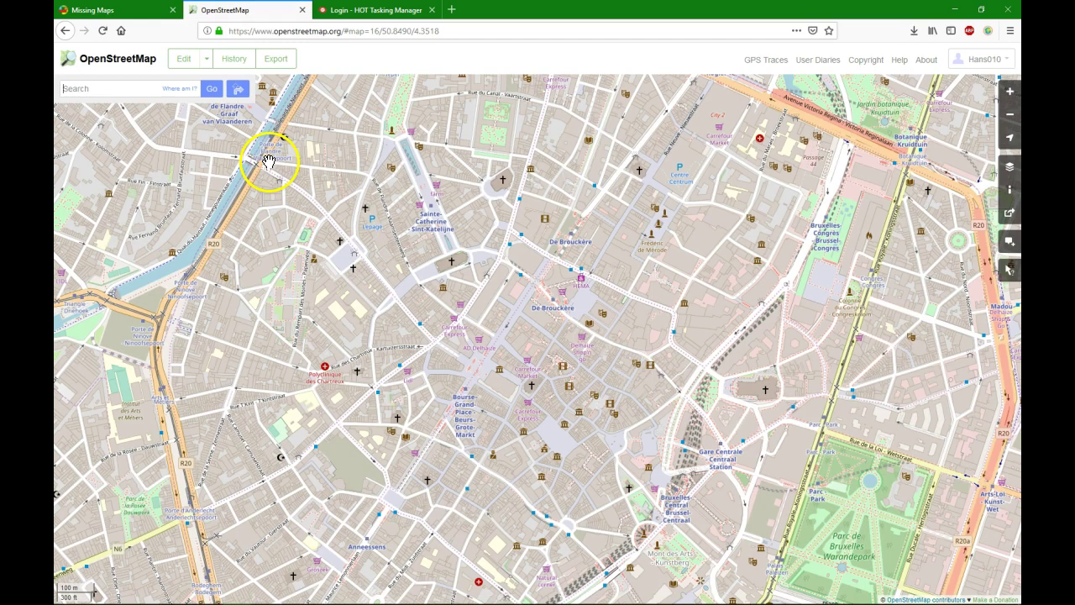
- Log in to HOT Tasking Manager through OpenStreetMap and grant it account access
{"action": "left_click", "coordinate": [367, 10]}
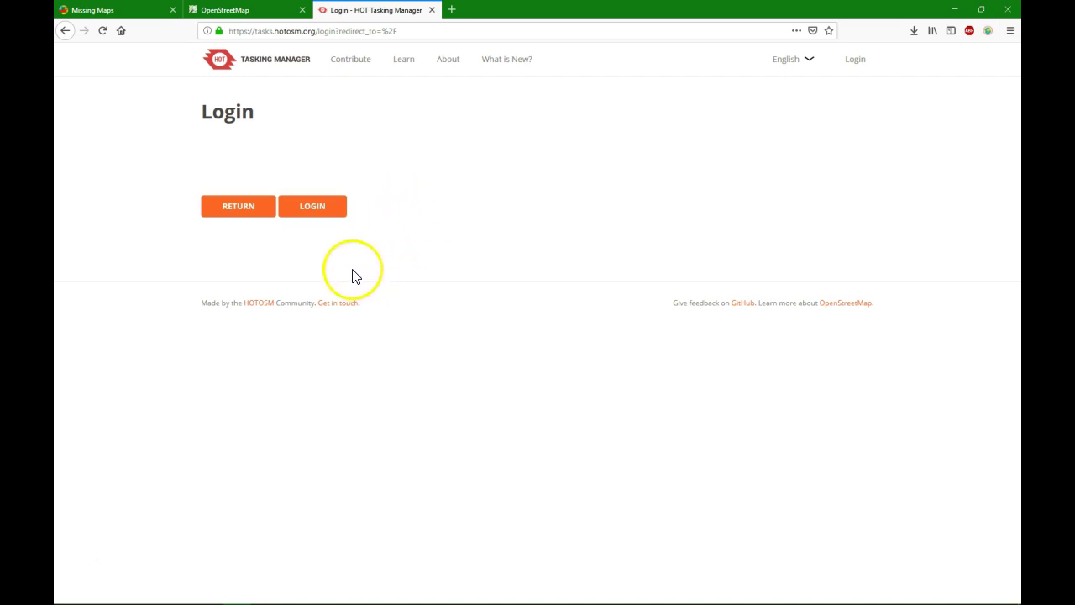
{"action": "left_click", "coordinate": [318, 214]}
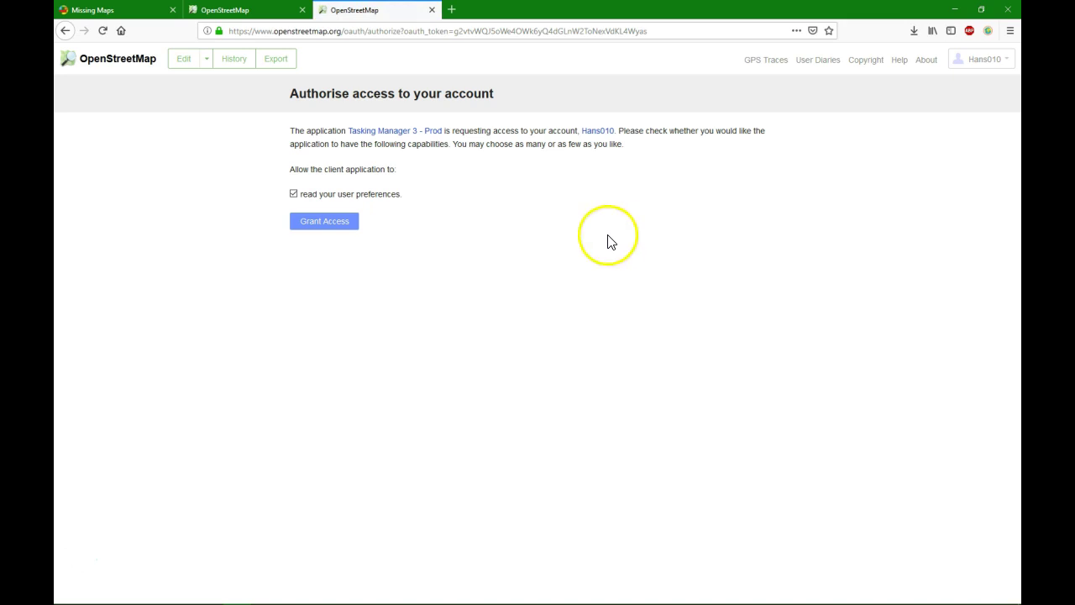
{"action": "left_click", "coordinate": [333, 228]}
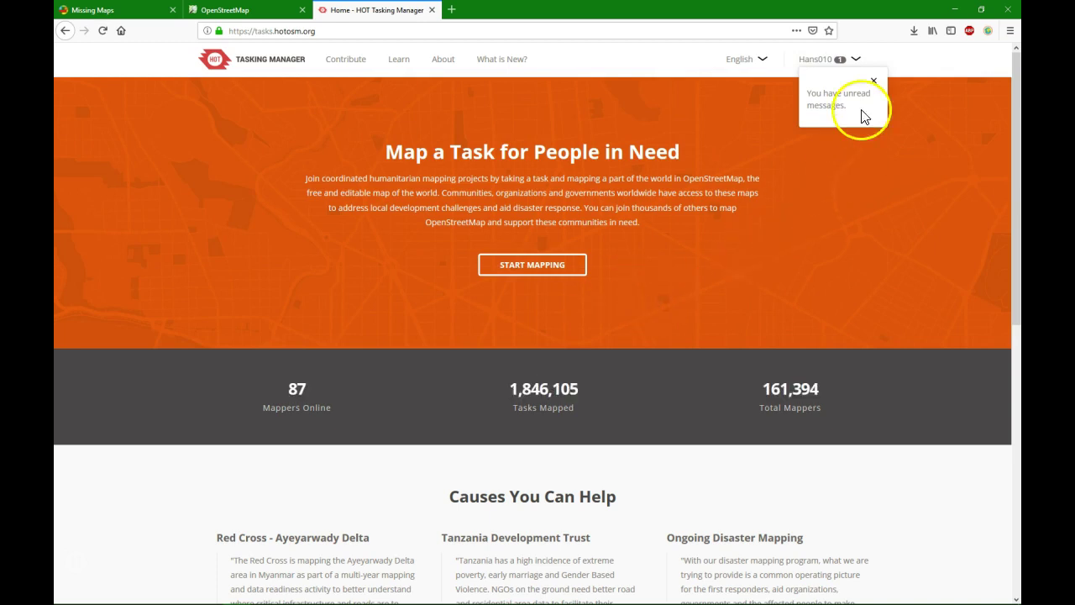
- Dismiss the unread messages notice and browse the list of projects to contribute to
{"action": "left_click", "coordinate": [874, 81]}
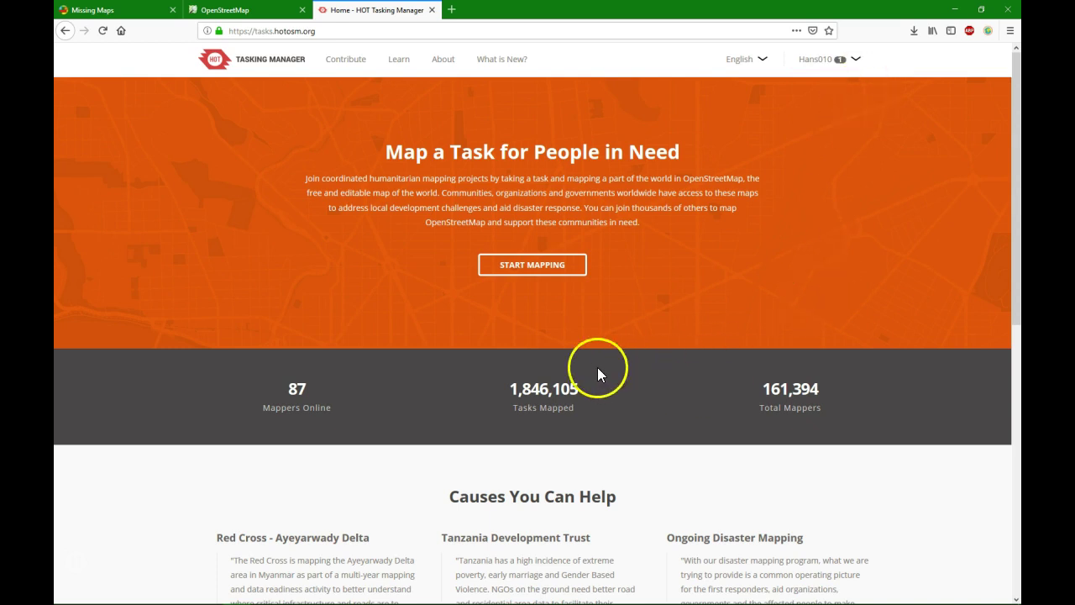
{"action": "left_click", "coordinate": [521, 265]}
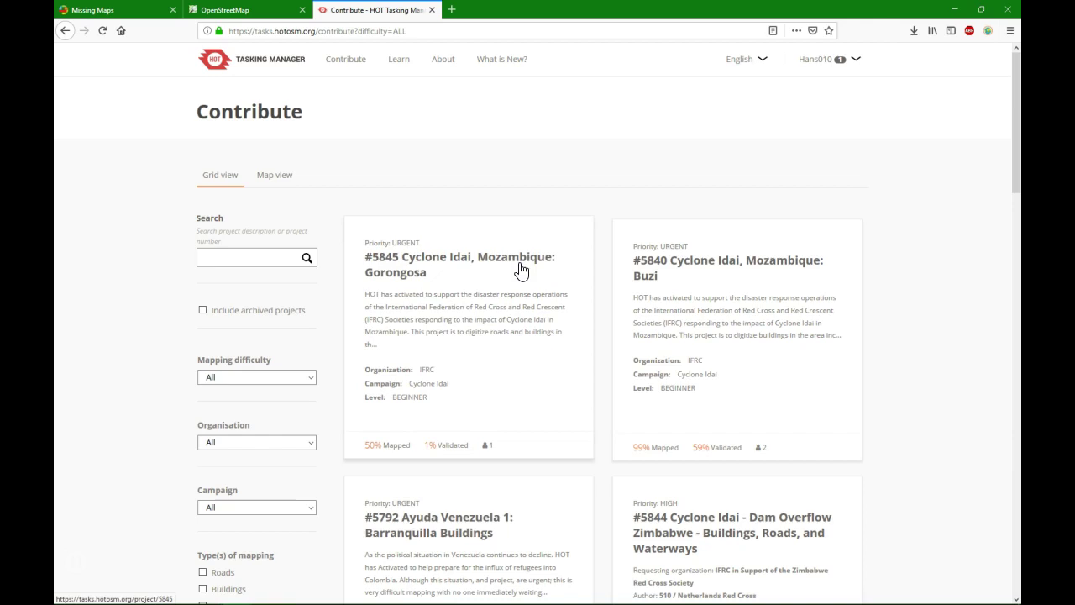
{"action": "left_click", "coordinate": [519, 298]}
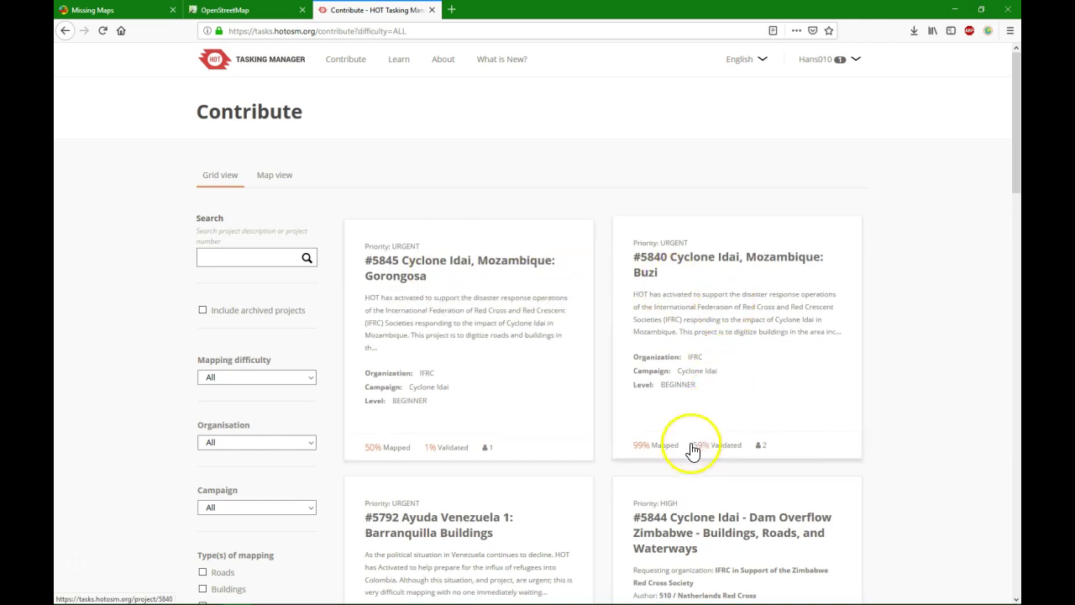
{"action": "scroll", "coordinate": [493, 426], "scroll_direction": "down", "scroll_amount": 2}
{"action": "scroll", "coordinate": [493, 426], "scroll_direction": "down", "scroll_amount": 6}
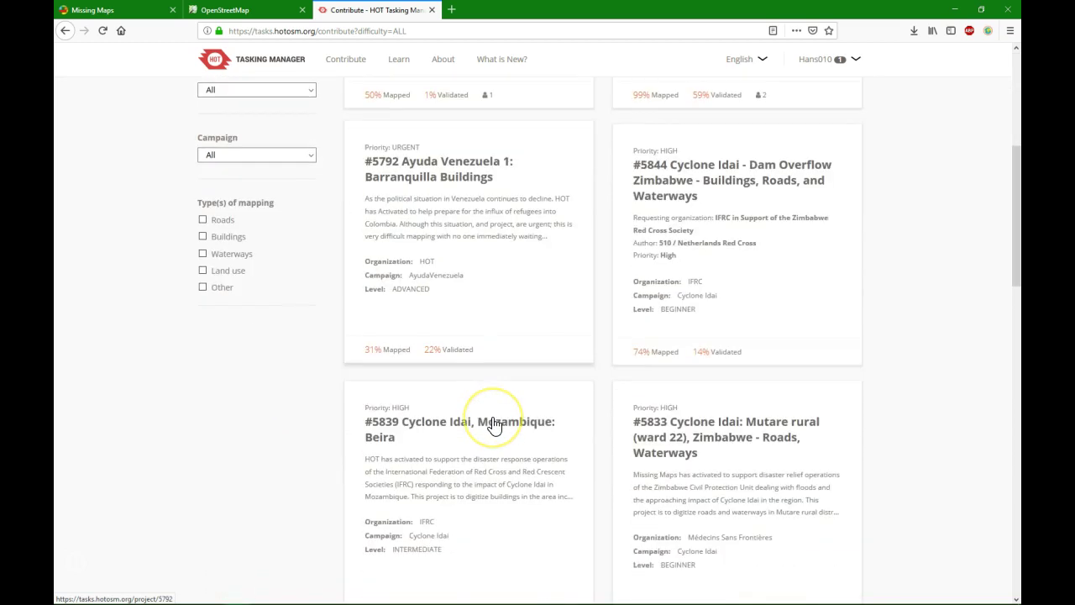
{"action": "scroll", "coordinate": [492, 424], "scroll_direction": "up", "scroll_amount": 4}
{"action": "scroll", "coordinate": [492, 420], "scroll_direction": "up", "scroll_amount": 5}
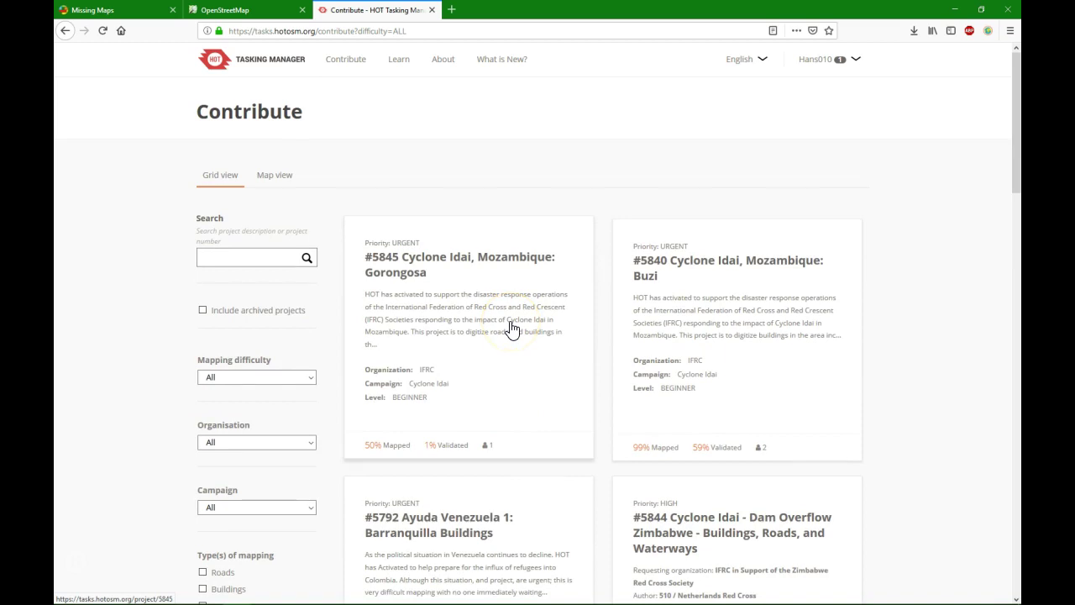
{"action": "scroll", "coordinate": [512, 328], "scroll_direction": "down", "scroll_amount": 5}
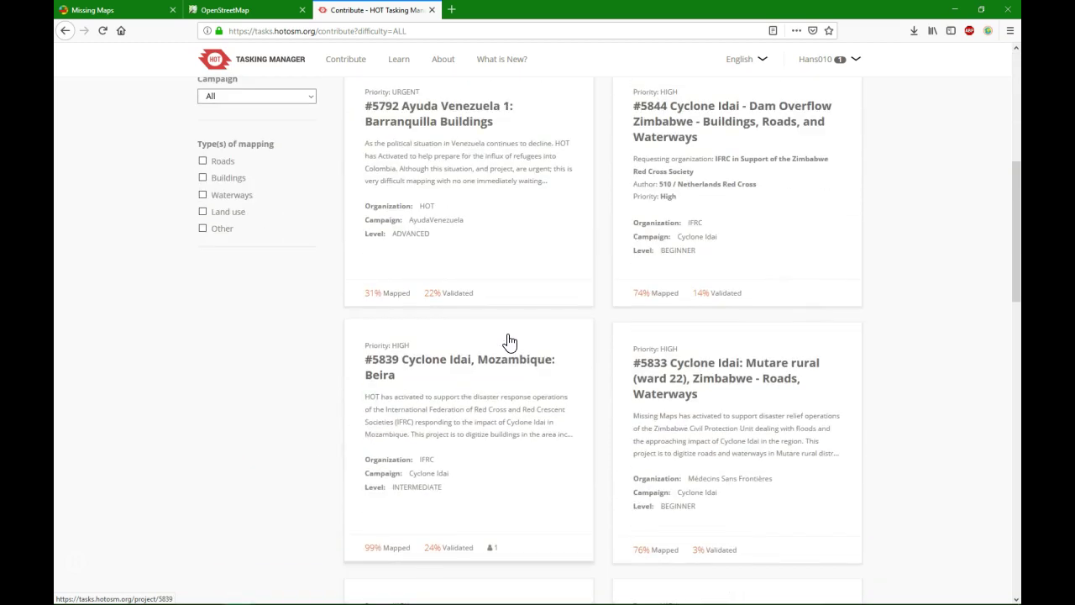
{"action": "scroll", "coordinate": [510, 341], "scroll_direction": "up", "scroll_amount": 5}
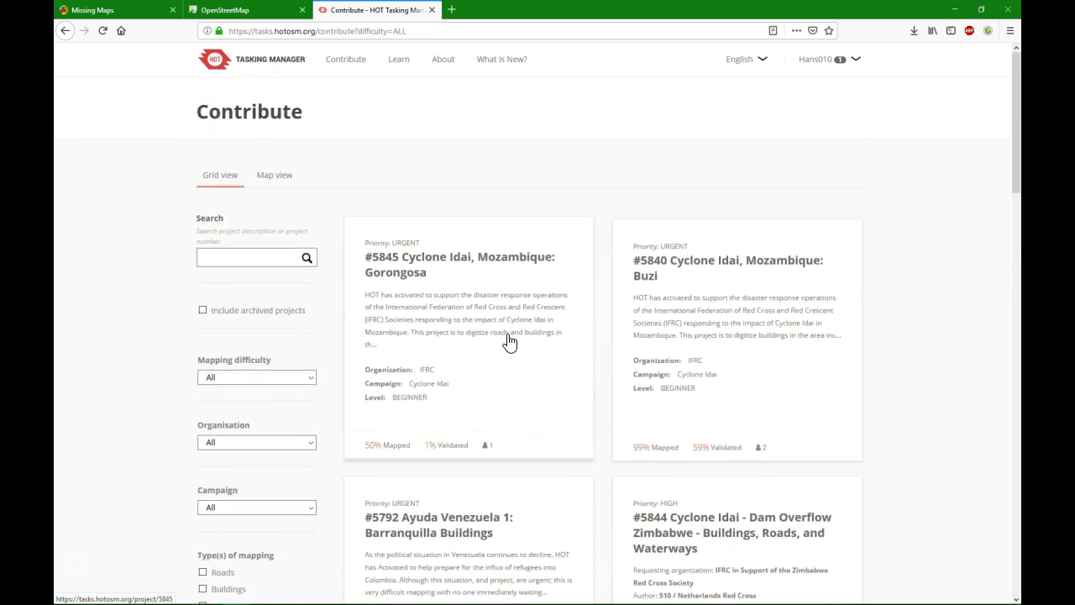
{"action": "left_click", "coordinate": [504, 352]}
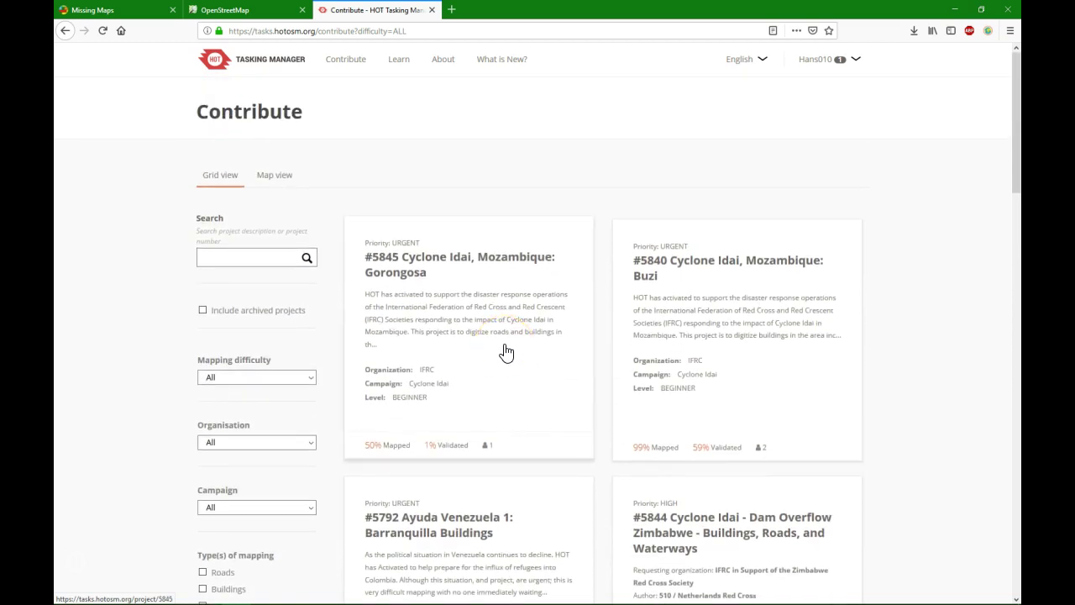
- Search for Mozambique, filter to Beginner difficulty, and open project #5845 Cyclone Idai, Gorongosa
{"action": "left_click", "coordinate": [226, 257]}
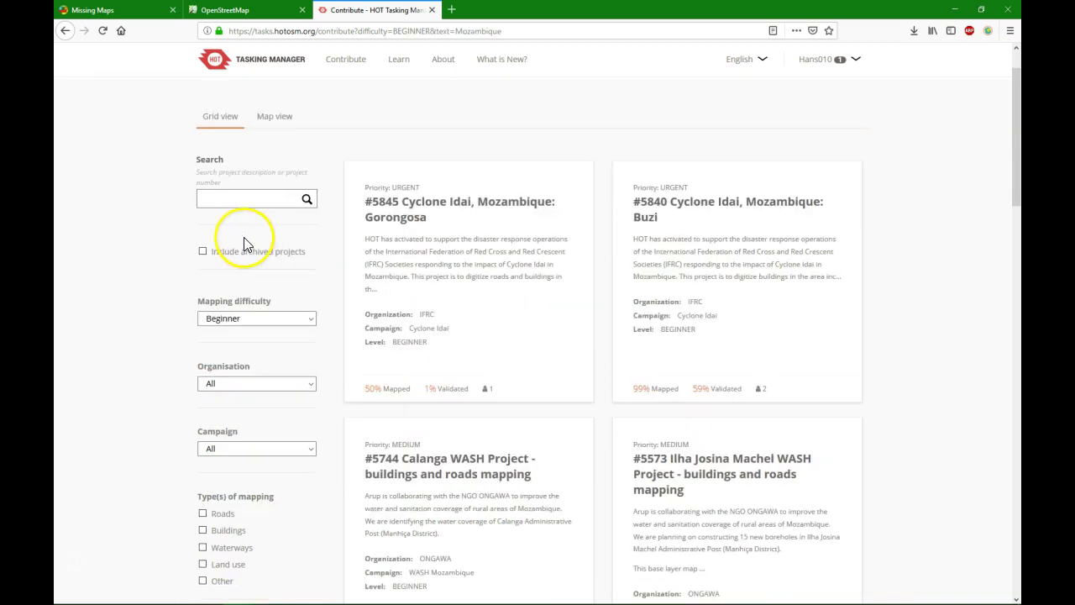
{"action": "left_click", "coordinate": [160, 221]}
{"action": "left_click", "coordinate": [555, 249]}
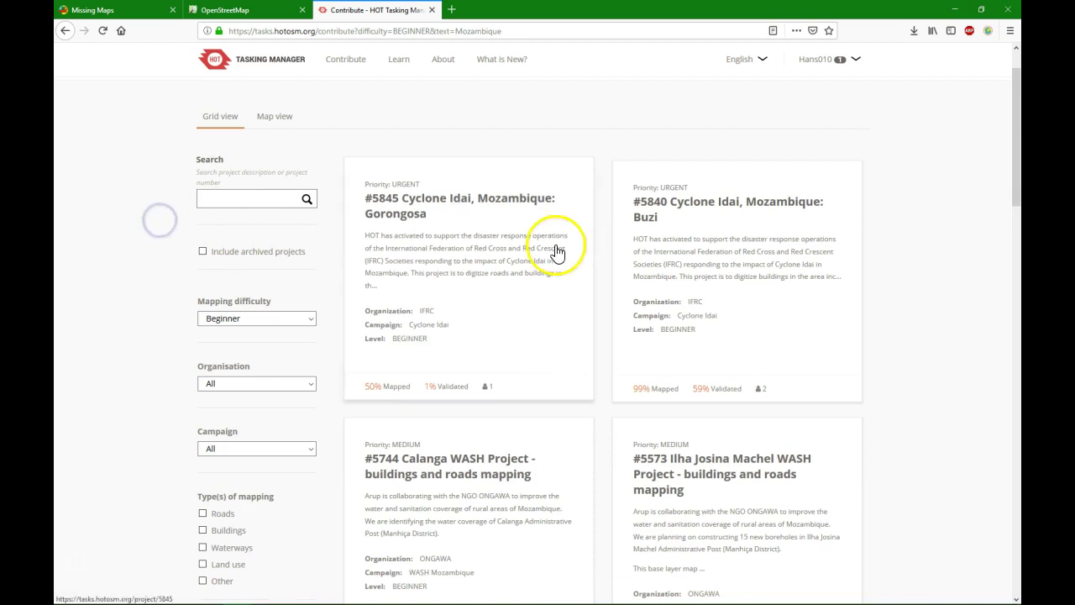
{"action": "left_click", "coordinate": [569, 284]}
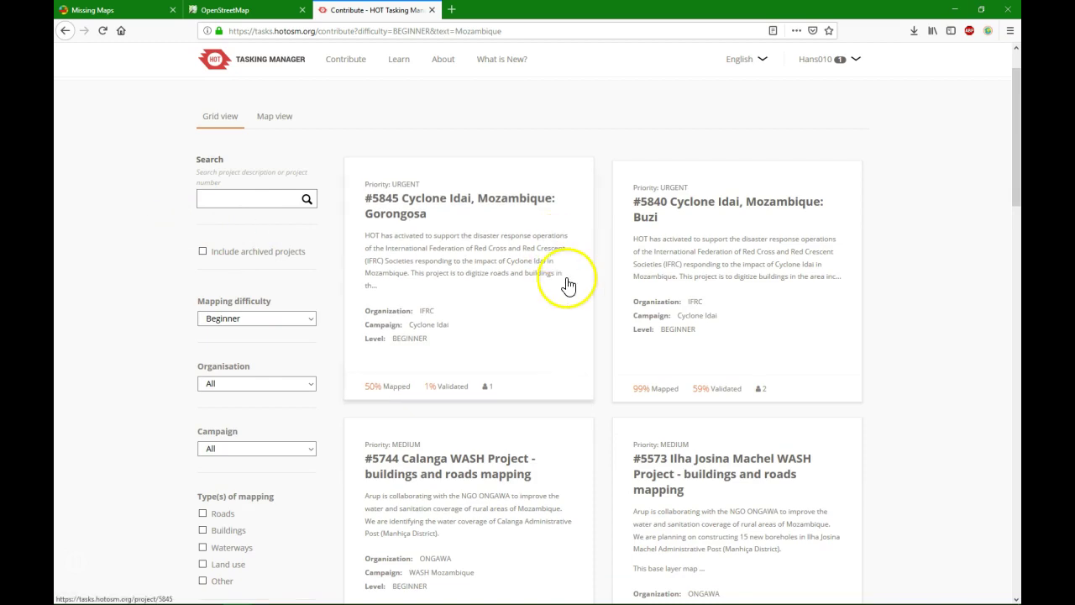
{"action": "left_click", "coordinate": [443, 204]}
{"action": "left_click", "coordinate": [162, 220]}
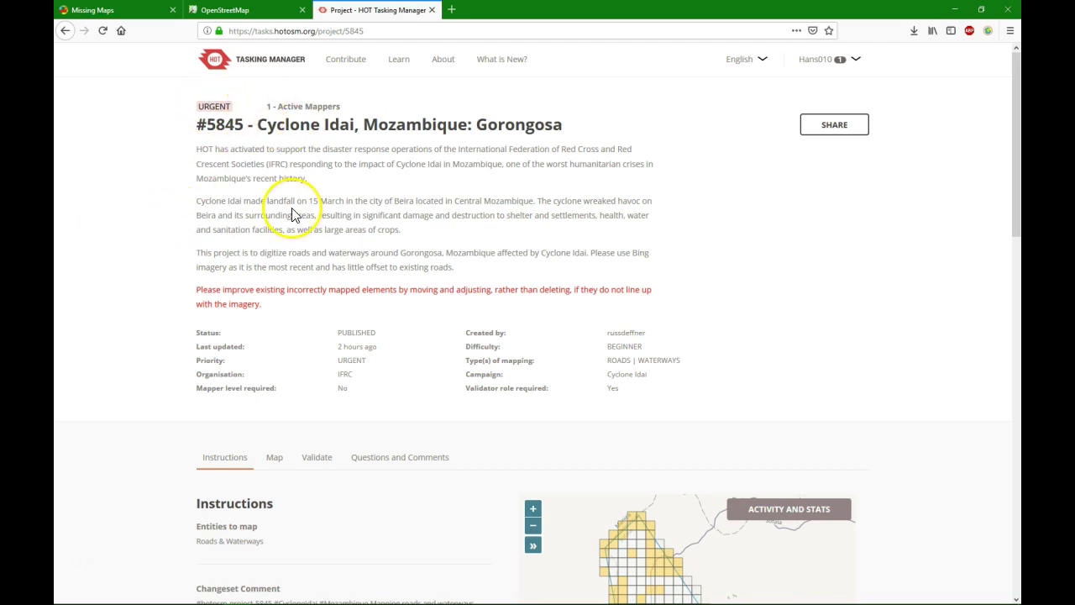
{"action": "scroll", "coordinate": [292, 215], "scroll_direction": "down", "scroll_amount": 3}
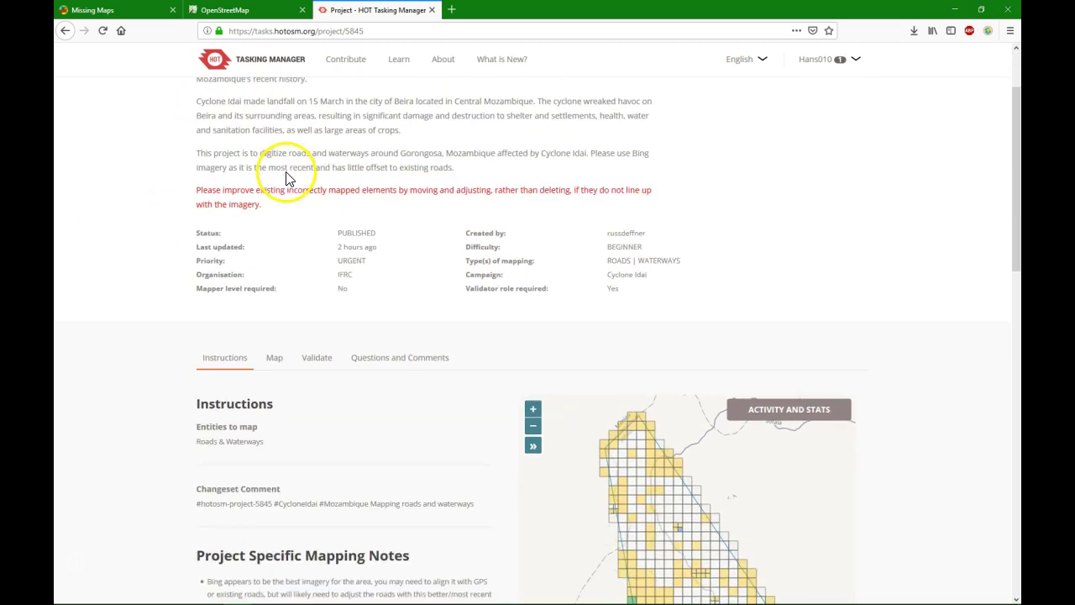
{"action": "scroll", "coordinate": [266, 210], "scroll_direction": "down", "scroll_amount": 4}
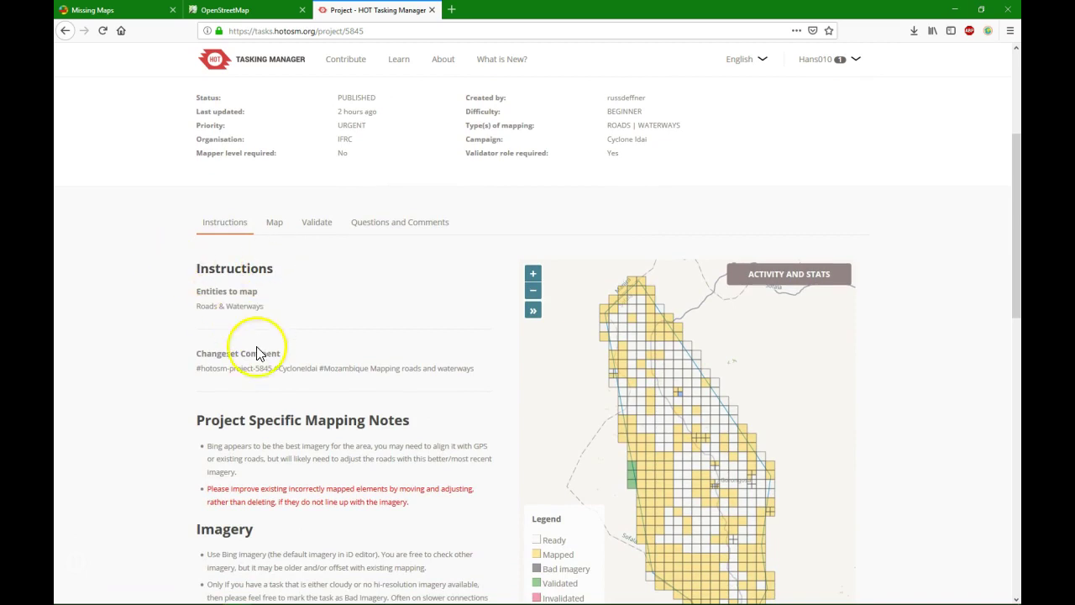
{"action": "scroll", "coordinate": [245, 391], "scroll_direction": "down", "scroll_amount": 7}
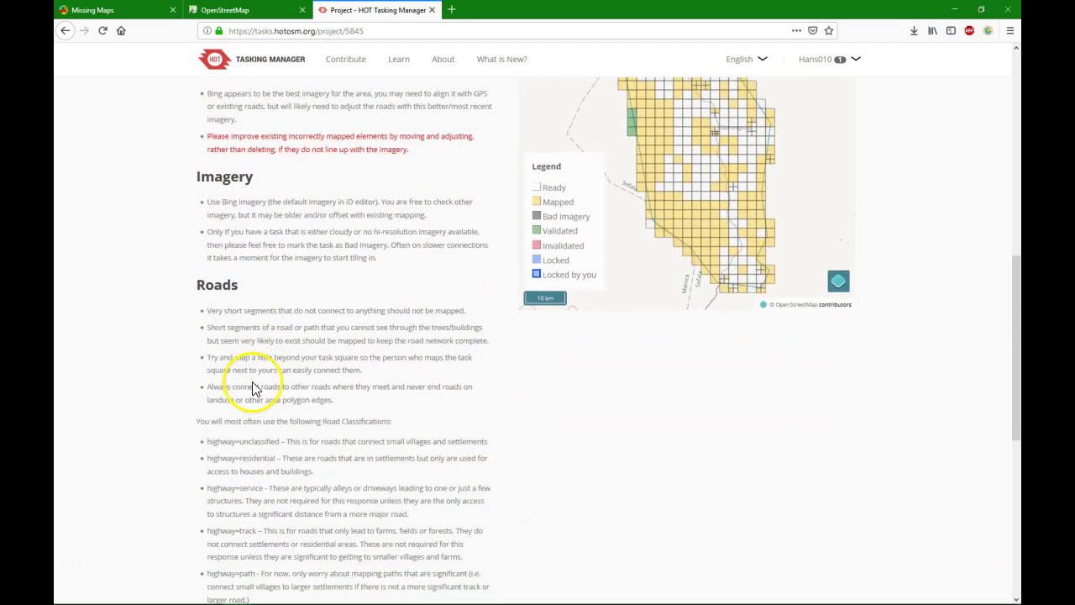
{"action": "scroll", "coordinate": [580, 413], "scroll_direction": "up", "scroll_amount": 5}
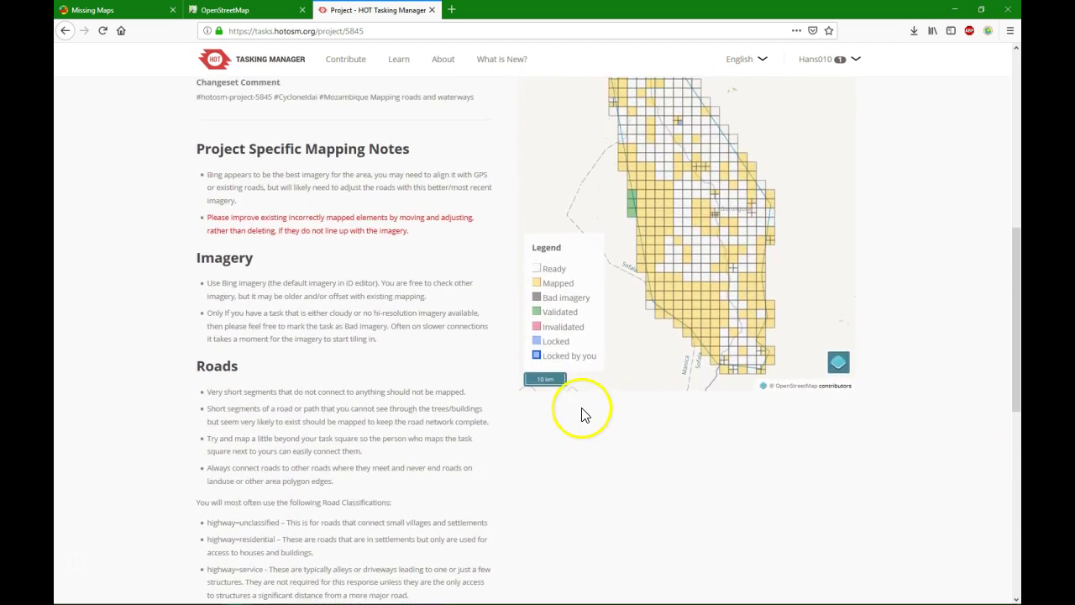
{"action": "scroll", "coordinate": [636, 336], "scroll_direction": "up", "scroll_amount": 3}
{"action": "scroll", "coordinate": [739, 312], "scroll_direction": "down", "scroll_amount": 2}
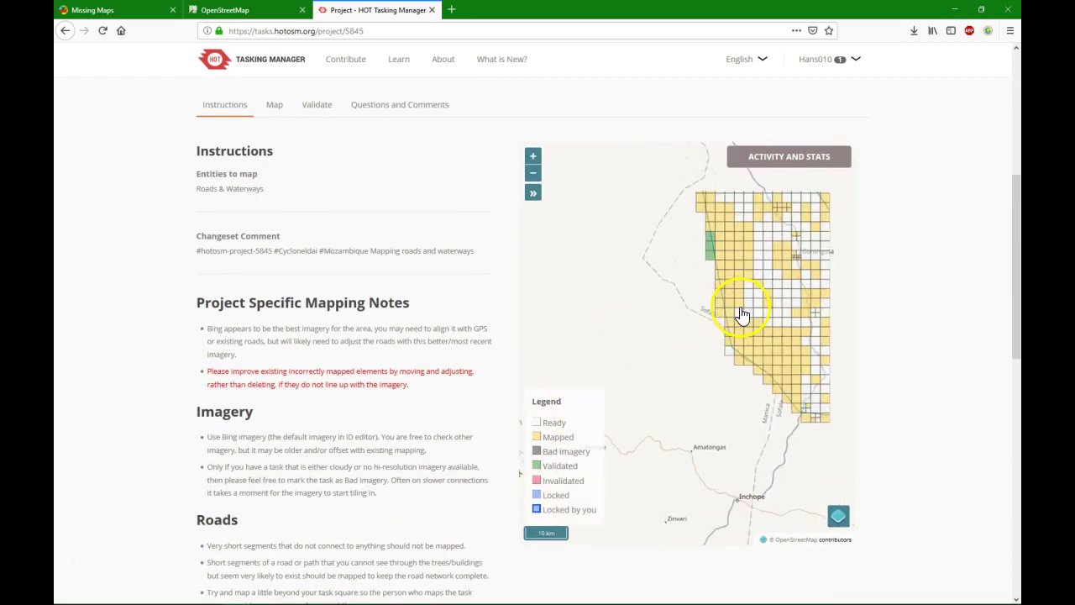
{"action": "scroll", "coordinate": [798, 372], "scroll_direction": "down", "scroll_amount": 2}
{"action": "scroll", "coordinate": [776, 343], "scroll_direction": "up", "scroll_amount": 2}
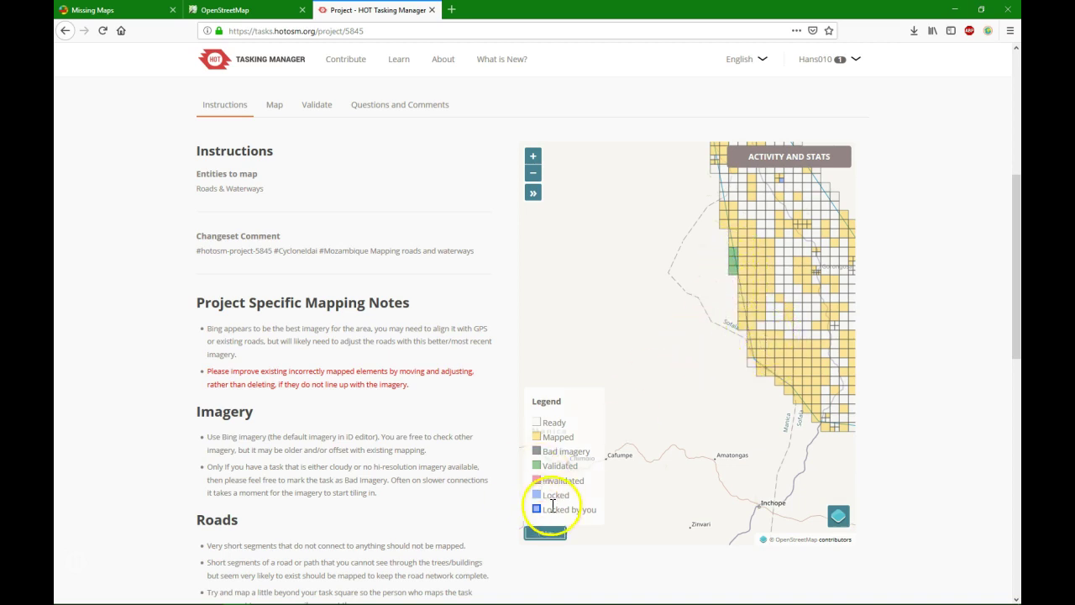
{"action": "left_click_drag", "start_coordinate": [780, 364], "coordinate": [669, 350]}
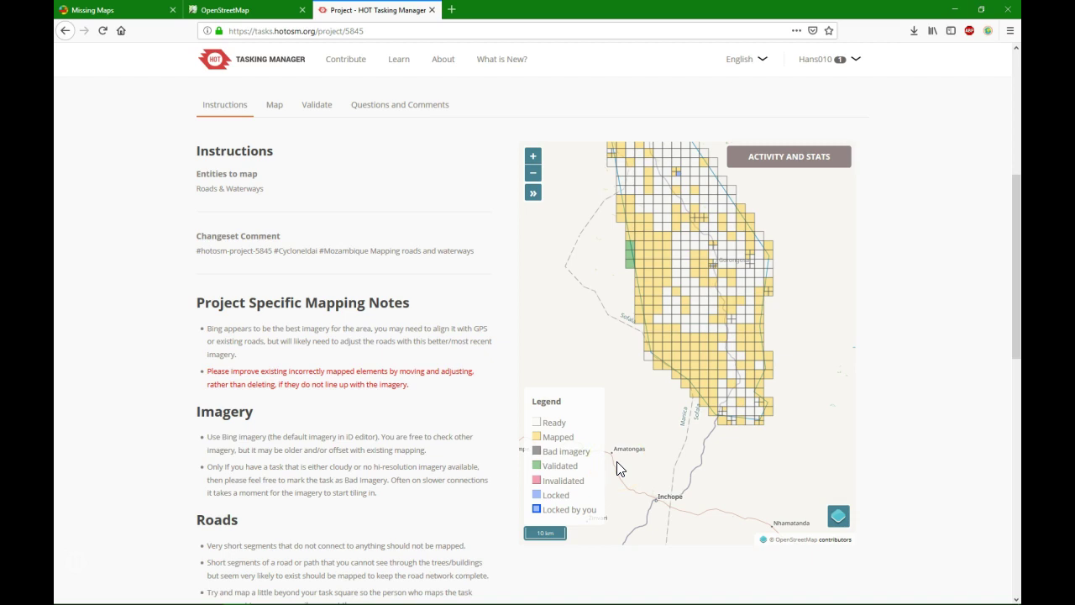
{"action": "left_click", "coordinate": [600, 481]}
{"action": "left_click", "coordinate": [601, 468]}
{"action": "scroll", "coordinate": [139, 376], "scroll_direction": "up", "scroll_amount": 4}
{"action": "scroll", "coordinate": [168, 375], "scroll_direction": "up", "scroll_amount": 1}
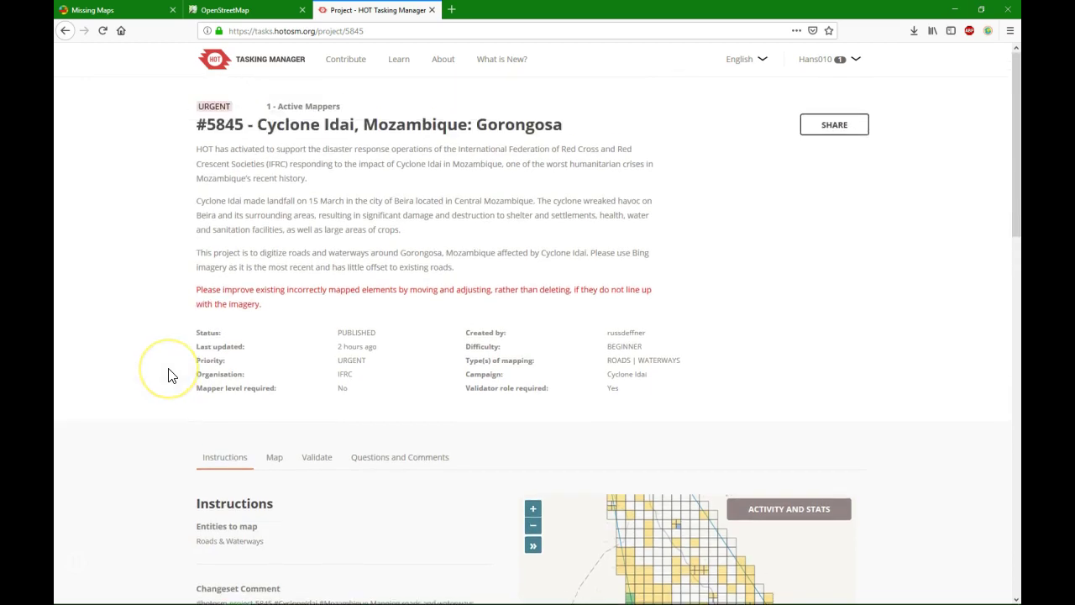
{"action": "scroll", "coordinate": [168, 375], "scroll_direction": "down", "scroll_amount": 15}
{"action": "scroll", "coordinate": [168, 376], "scroll_direction": "down", "scroll_amount": 2}
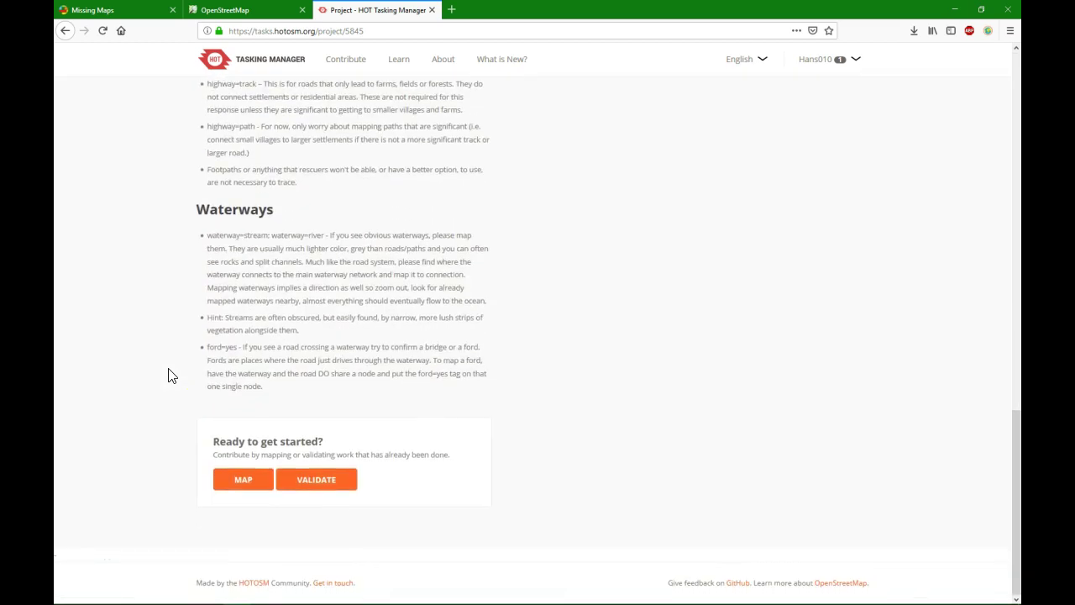
- Lock a random task (task 371) for mapping, keeping iD Editor as the editor
{"action": "left_click", "coordinate": [240, 483]}
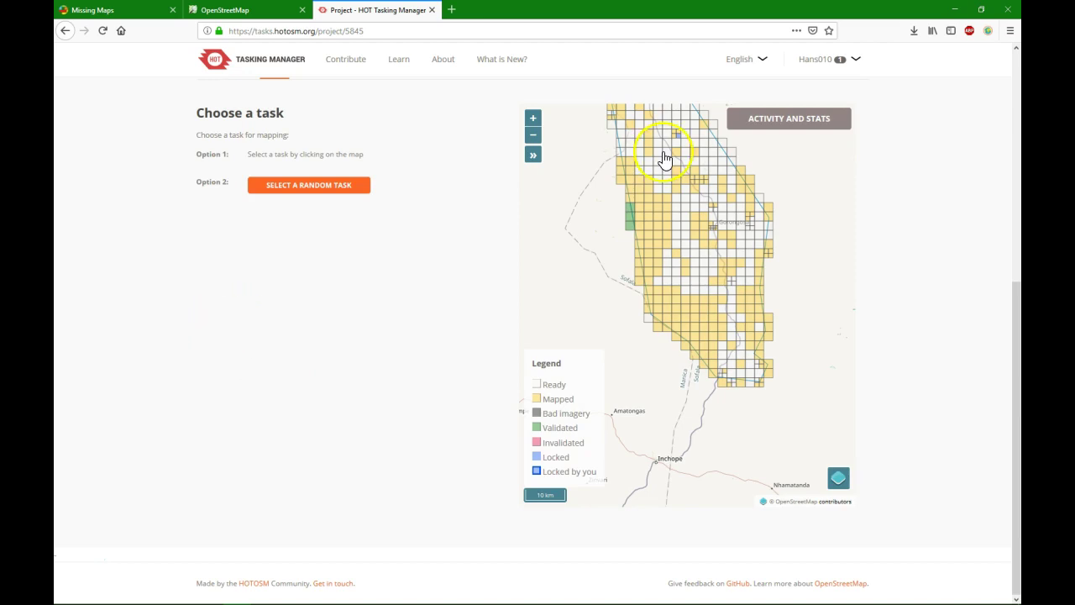
{"action": "left_click", "coordinate": [286, 187]}
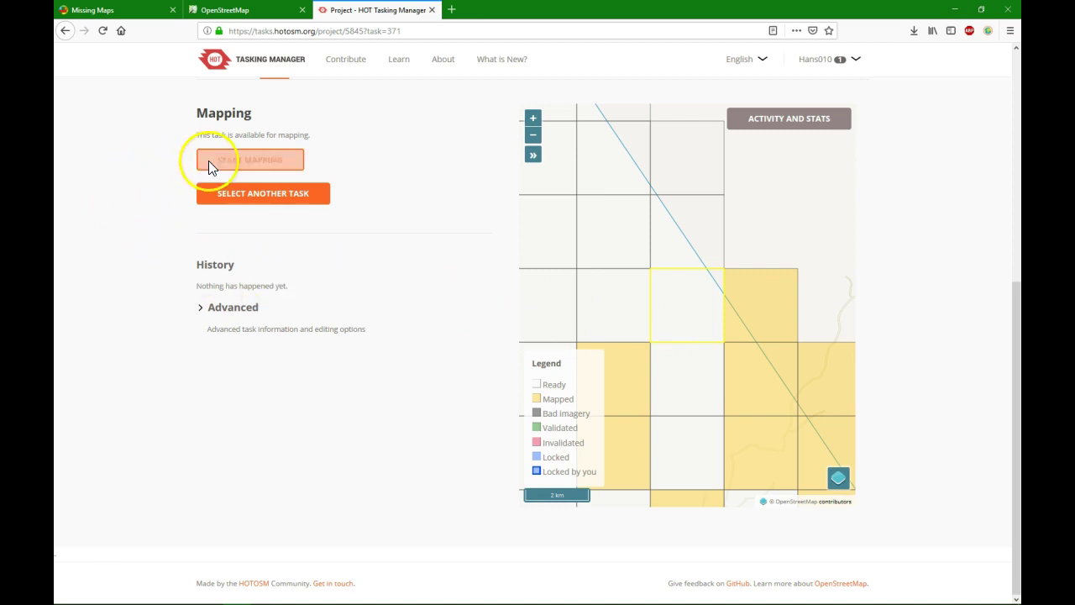
{"action": "left_click", "coordinate": [248, 165]}
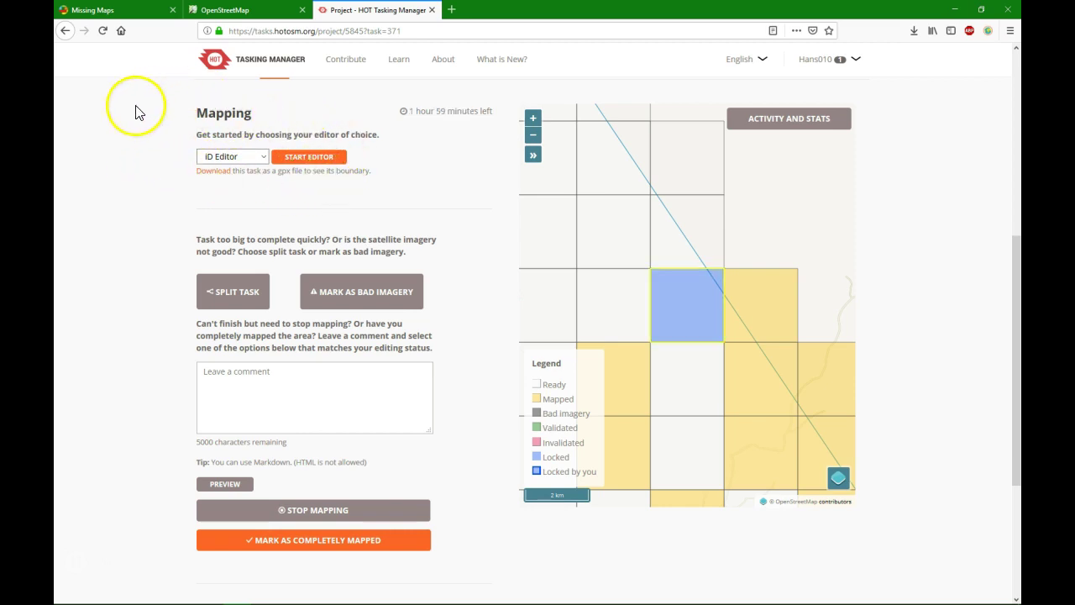
{"action": "left_click", "coordinate": [265, 158]}
{"action": "left_click", "coordinate": [267, 157]}
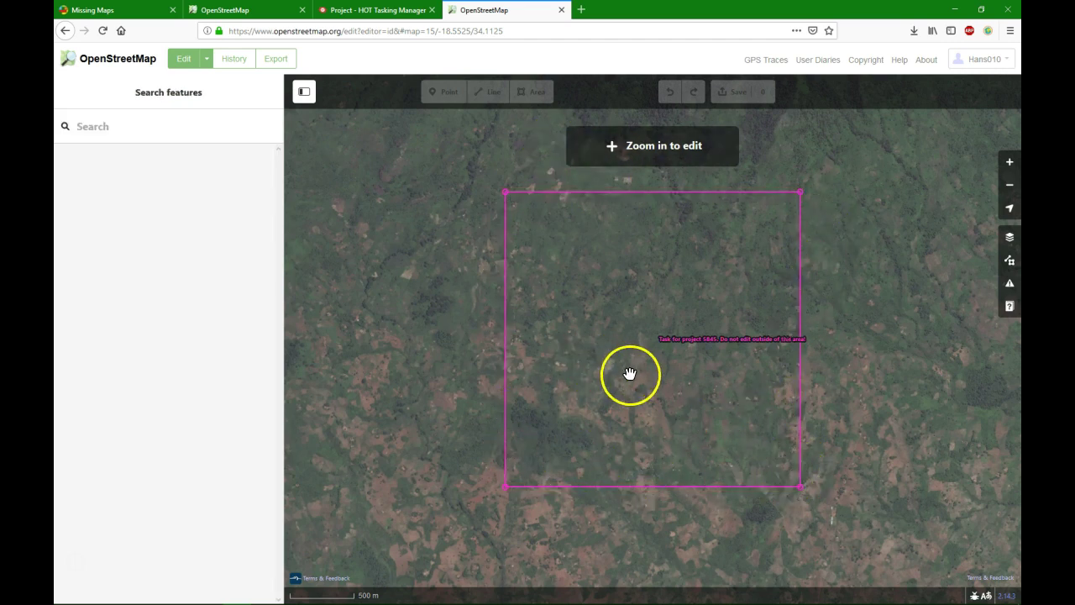
- Zoom and pan into the task area onto a cluster of huts
{"action": "scroll", "coordinate": [637, 367], "scroll_direction": "up", "scroll_amount": 3}
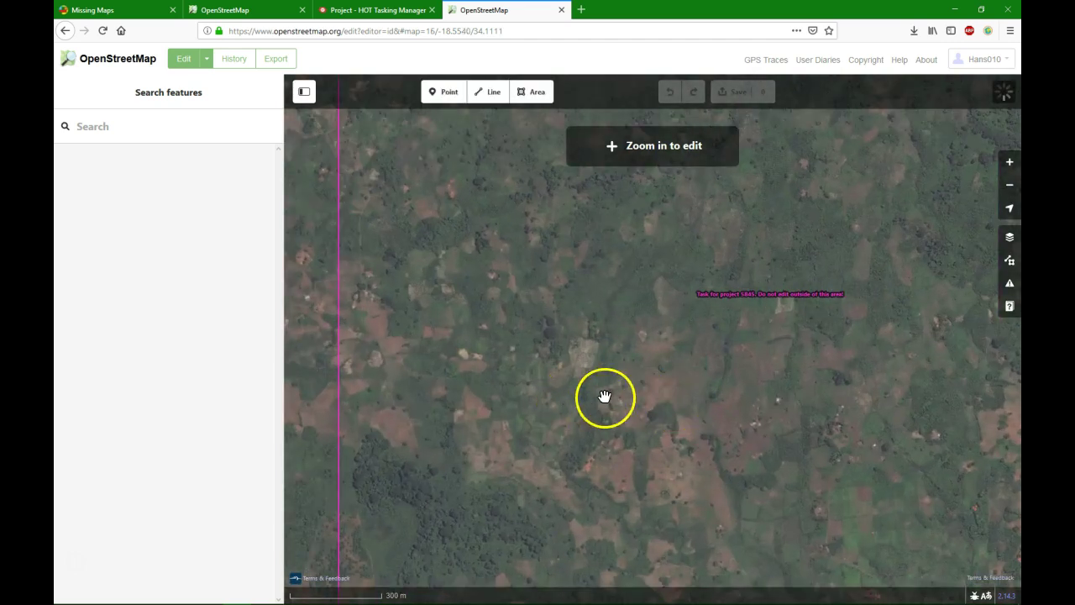
{"action": "scroll", "coordinate": [748, 431], "scroll_direction": "up", "scroll_amount": 3}
{"action": "scroll", "coordinate": [749, 430], "scroll_direction": "up", "scroll_amount": 3}
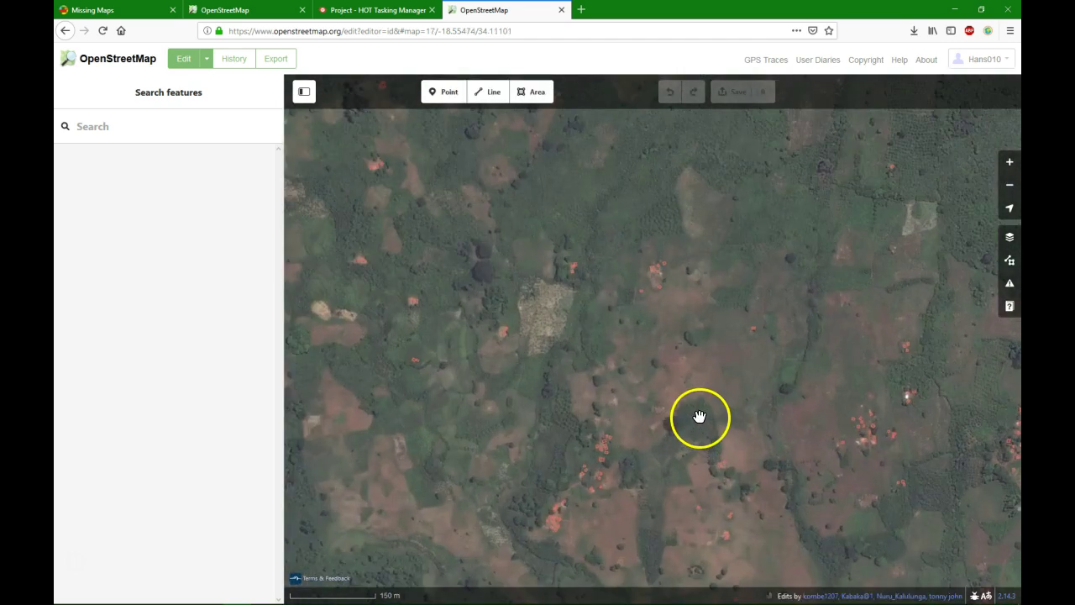
{"action": "scroll", "coordinate": [699, 417], "scroll_direction": "up", "scroll_amount": 1}
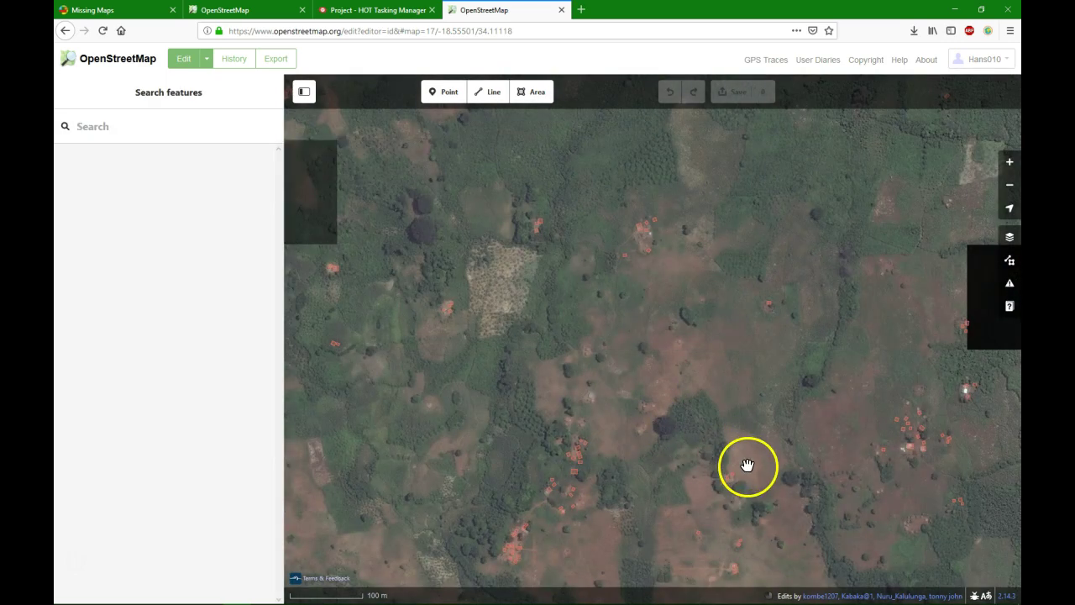
{"action": "left_click_drag", "start_coordinate": [653, 472], "coordinate": [649, 372]}
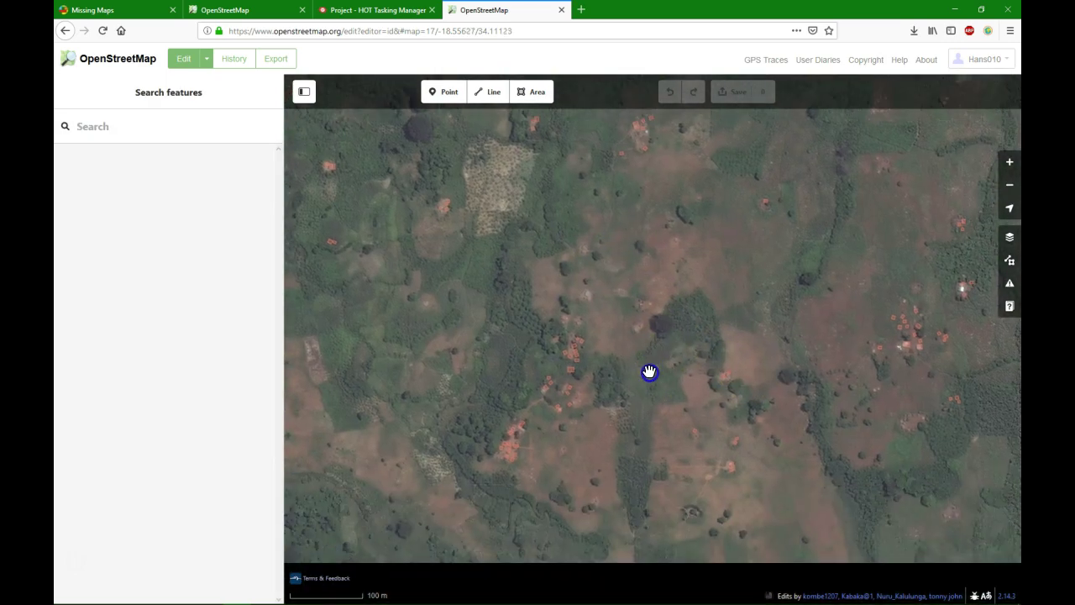
{"action": "left_click_drag", "start_coordinate": [614, 447], "coordinate": [578, 342]}
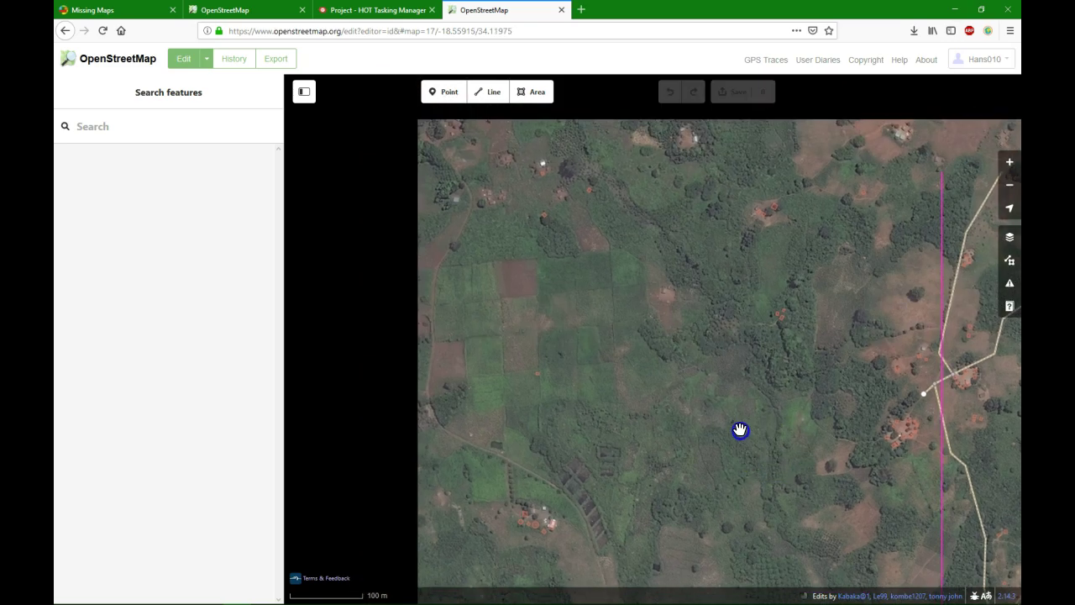
{"action": "double_click", "coordinate": [538, 155]}
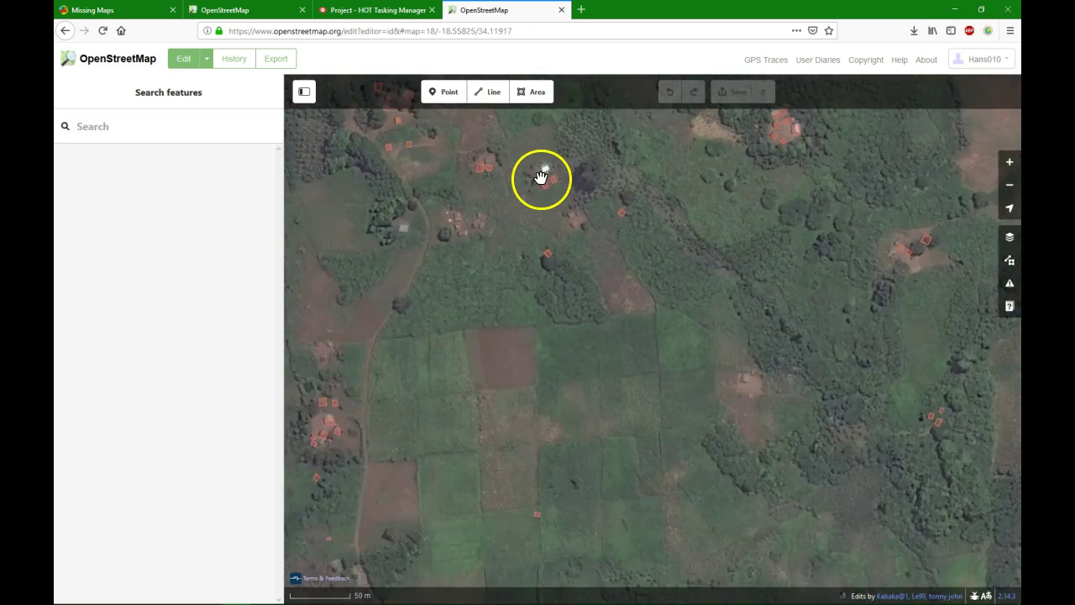
{"action": "double_click", "coordinate": [542, 174]}
{"action": "left_click_drag", "start_coordinate": [614, 166], "coordinate": [660, 394]}
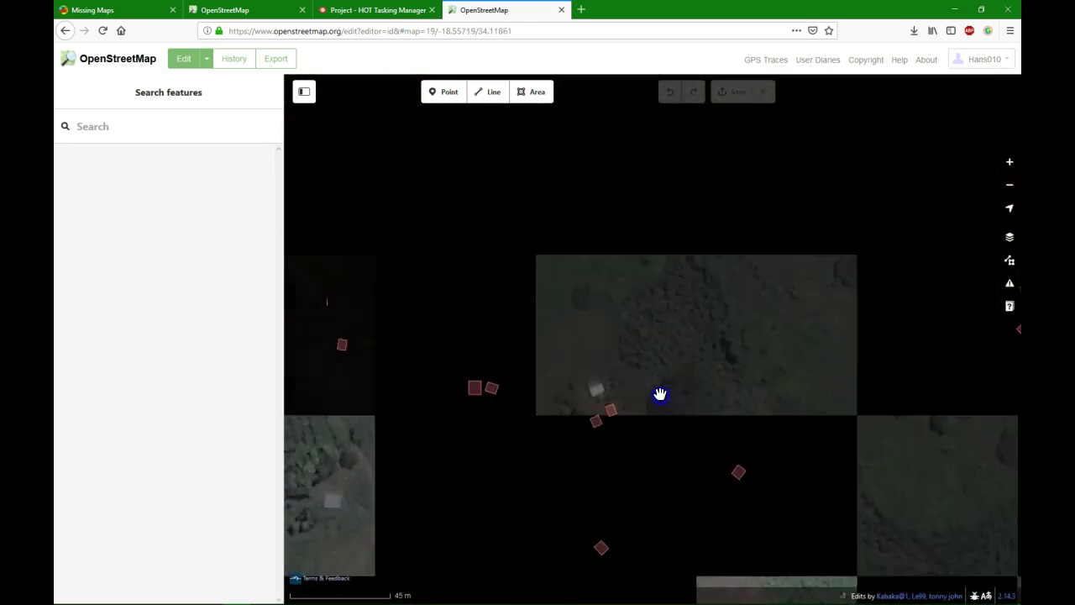
- Compare the background imagery options, choose DigitalGlobe Standard Imagery, and close the Background panel
{"action": "key", "text": "b"}
{"action": "left_click", "coordinate": [812, 175]}
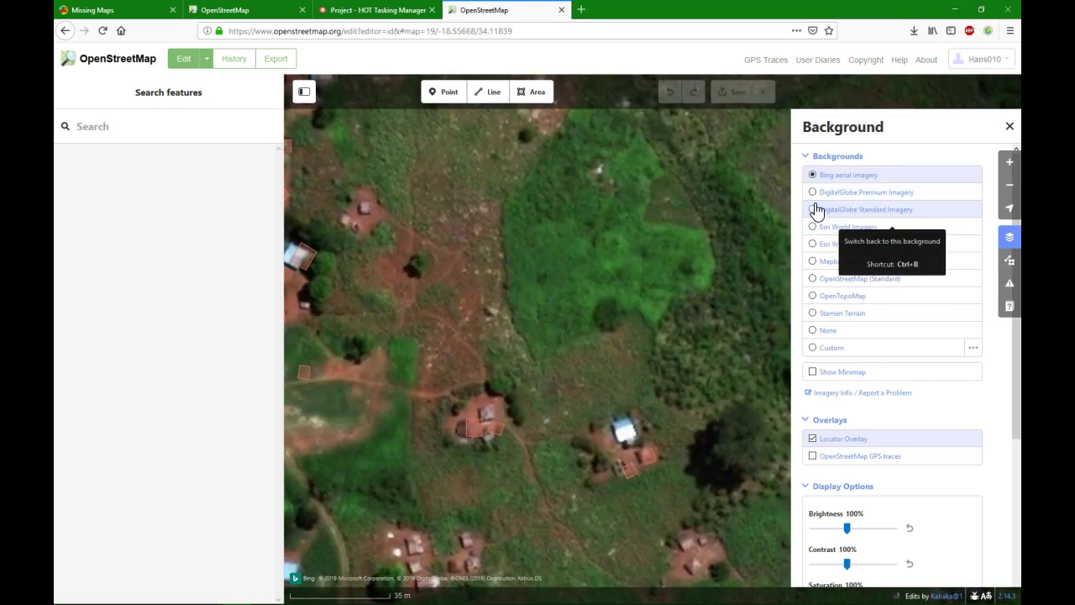
{"action": "left_click", "coordinate": [812, 192]}
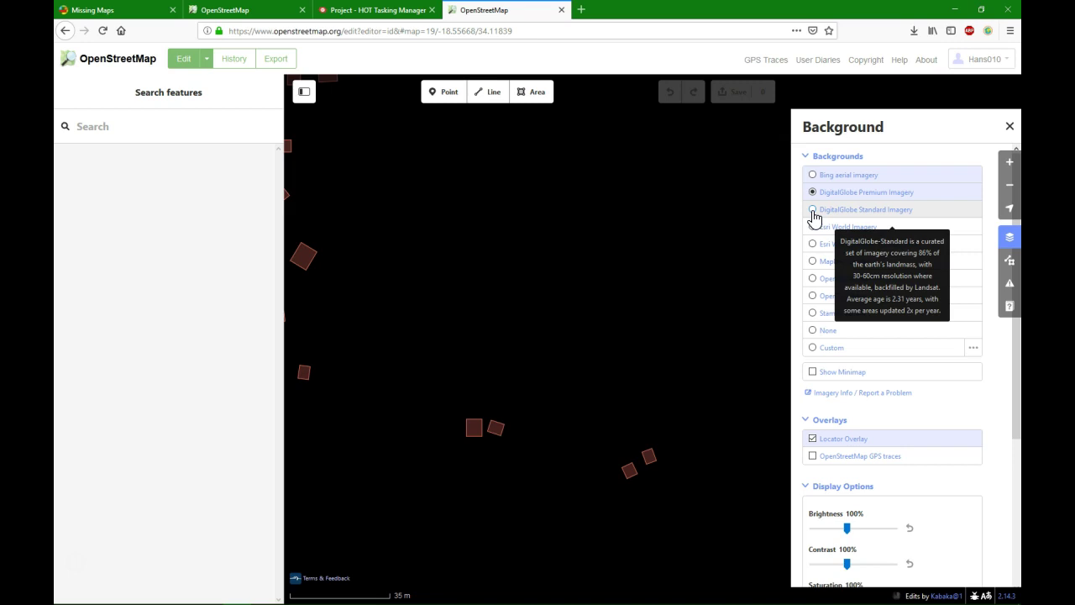
{"action": "left_click", "coordinate": [812, 210]}
{"action": "left_click", "coordinate": [813, 228]}
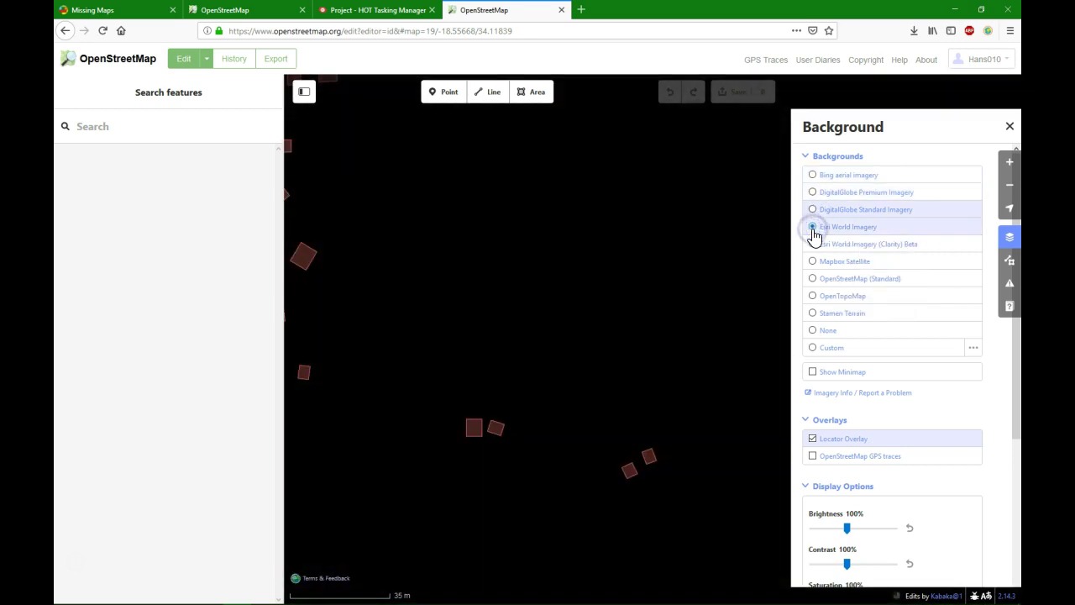
{"action": "left_click", "coordinate": [813, 245]}
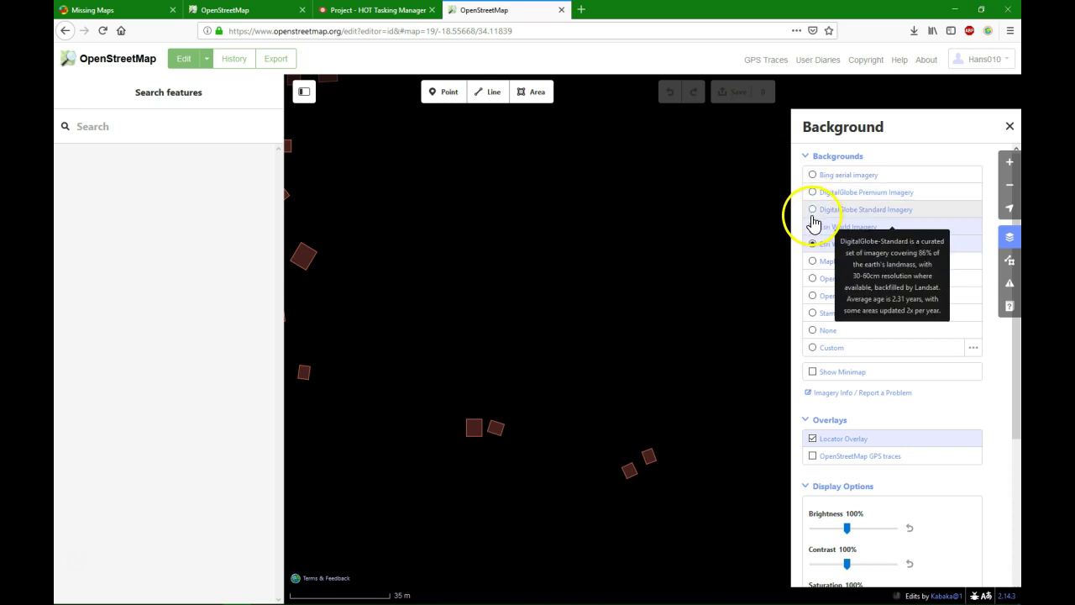
{"action": "left_click", "coordinate": [812, 211]}
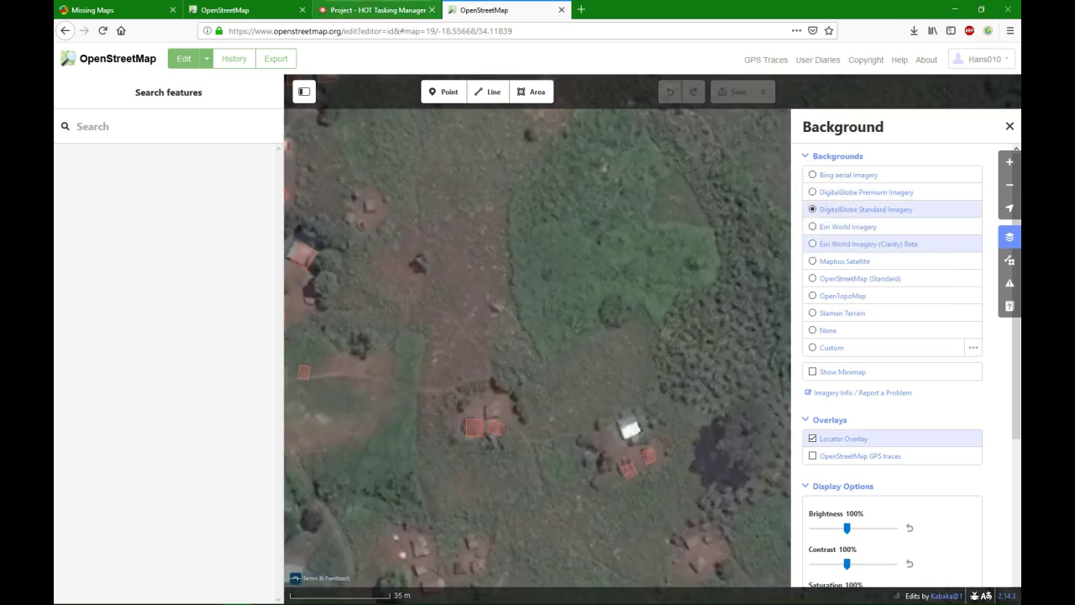
{"action": "left_click", "coordinate": [1009, 126]}
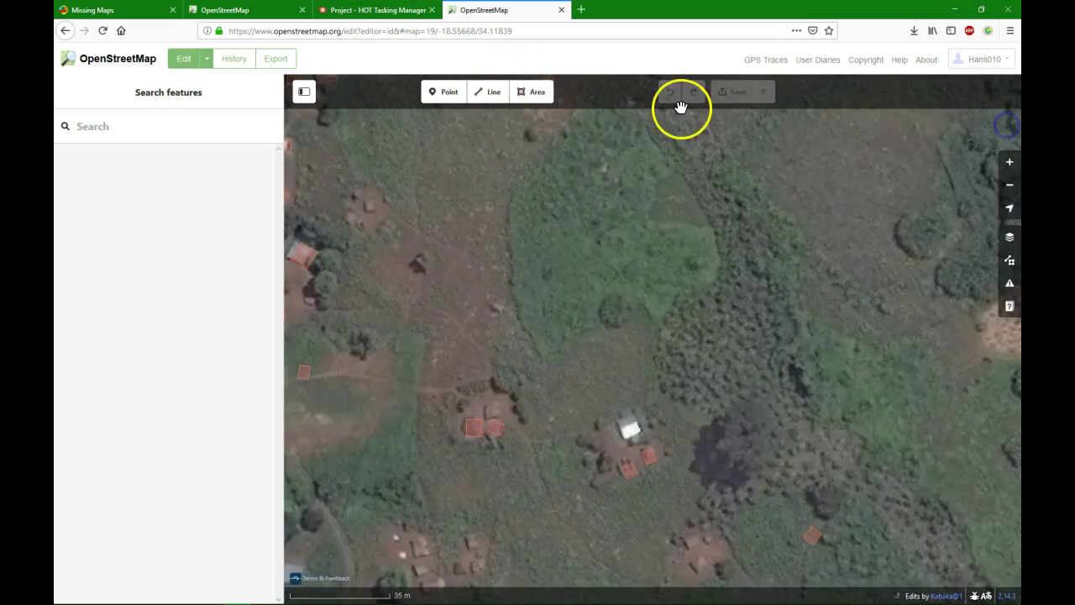
- Trace the bright-roofed hut as a four-corner area
{"action": "left_click", "coordinate": [532, 91]}
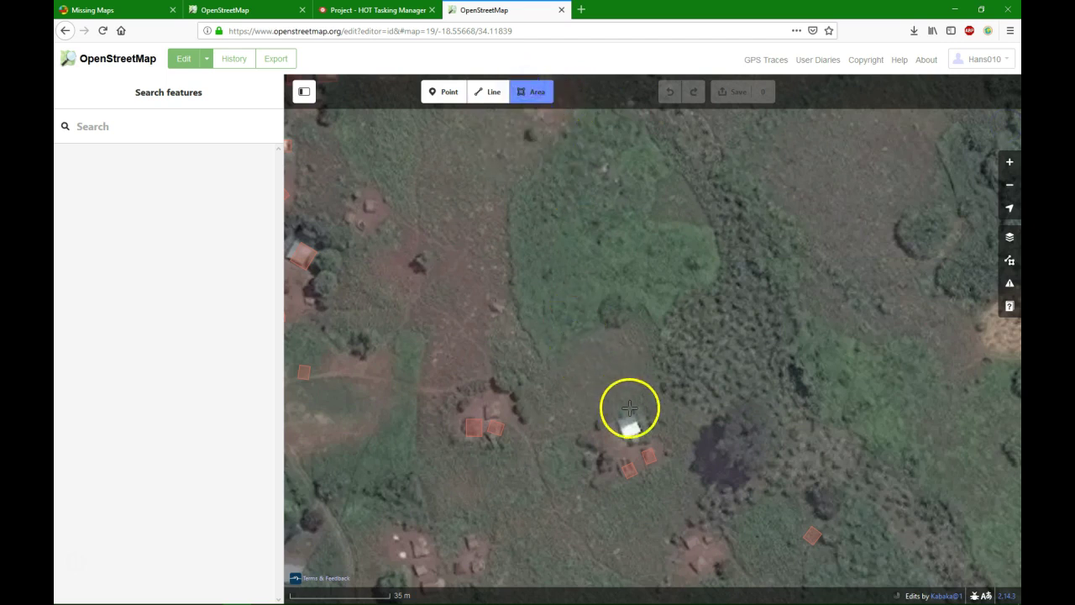
{"action": "scroll", "coordinate": [629, 408], "scroll_direction": "up", "scroll_amount": 1}
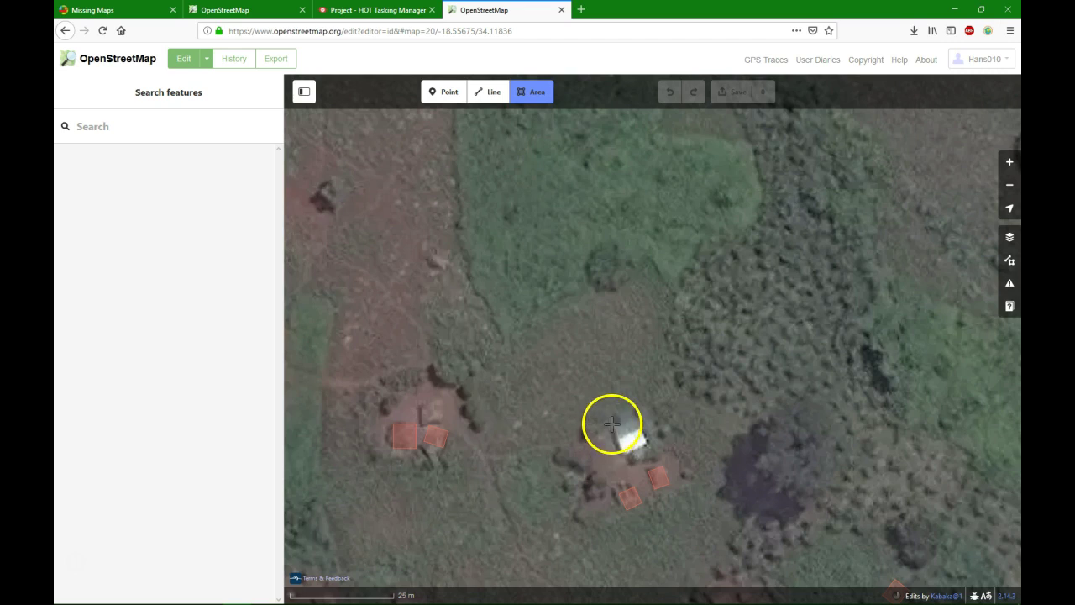
{"action": "left_click", "coordinate": [611, 423]}
{"action": "left_click", "coordinate": [623, 452]}
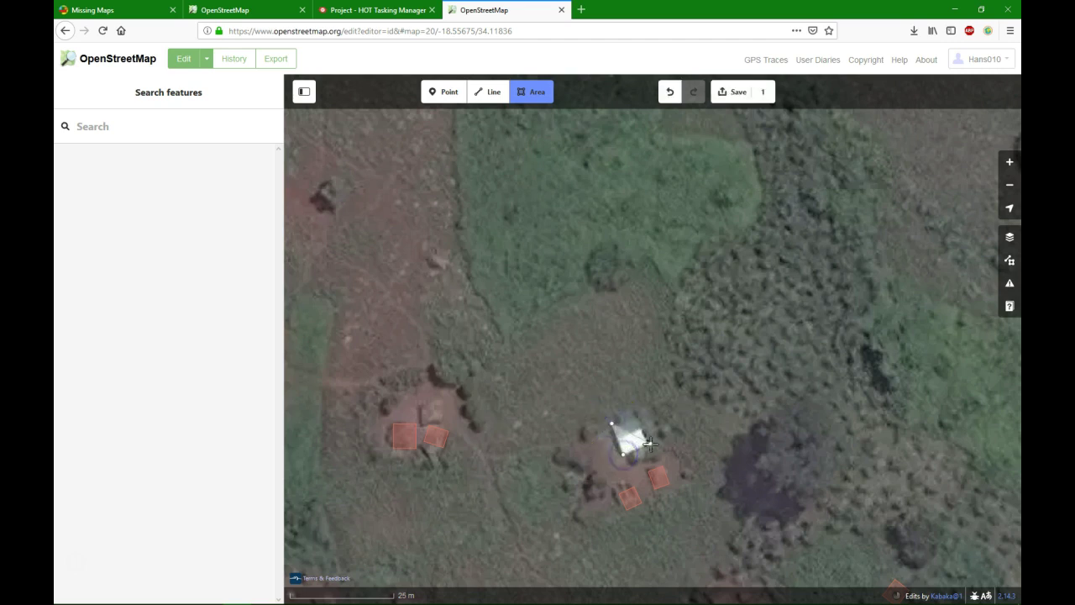
{"action": "left_click", "coordinate": [648, 443]}
{"action": "left_click", "coordinate": [636, 415]}
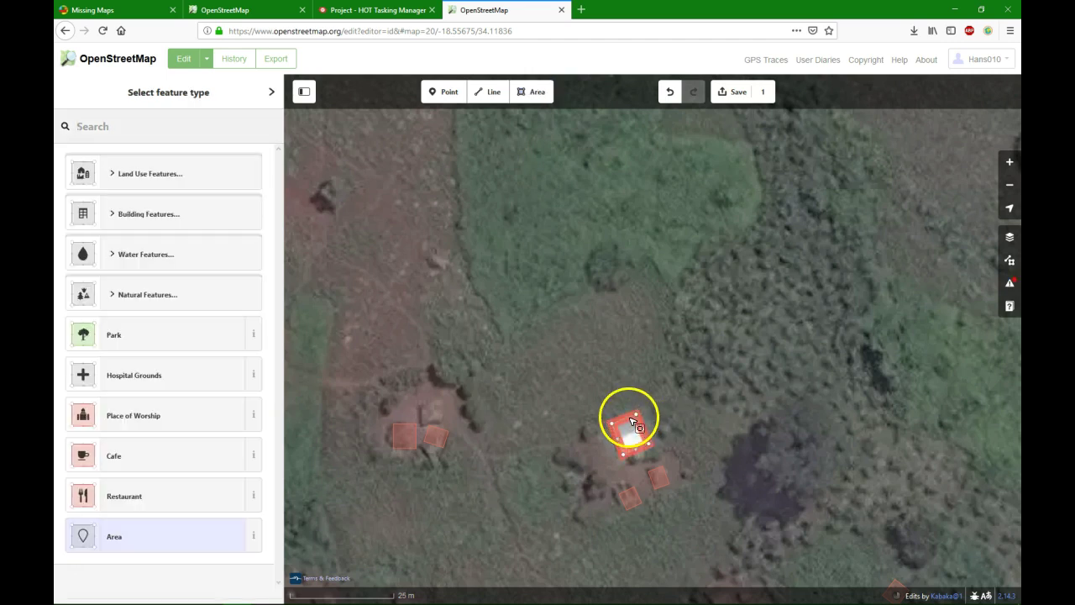
- Square the traced building's corners and show the Building Features types
{"action": "right_click", "coordinate": [634, 423]}
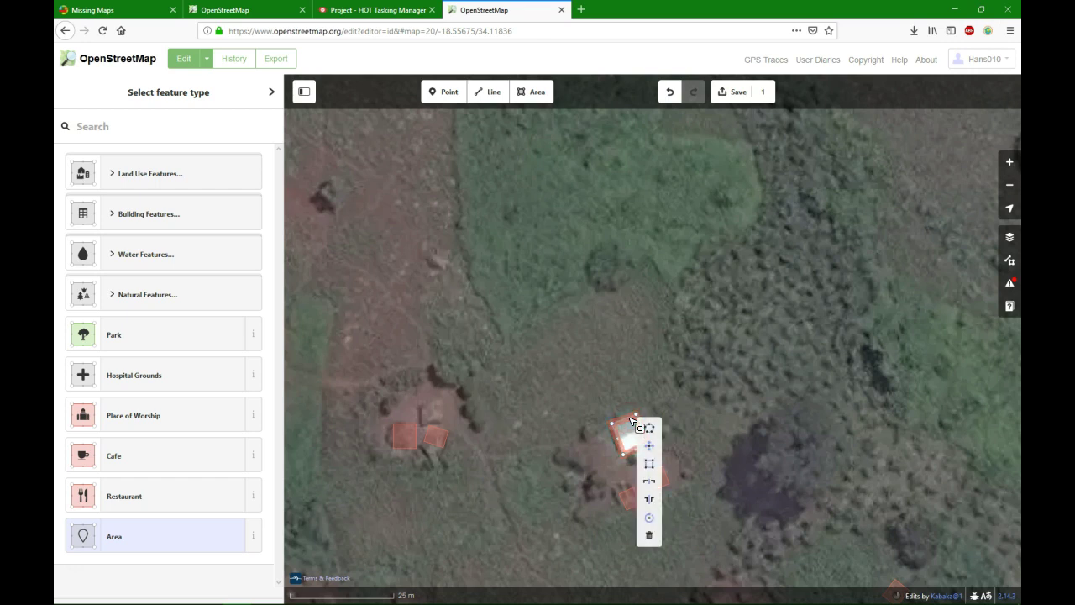
{"action": "left_click", "coordinate": [649, 464]}
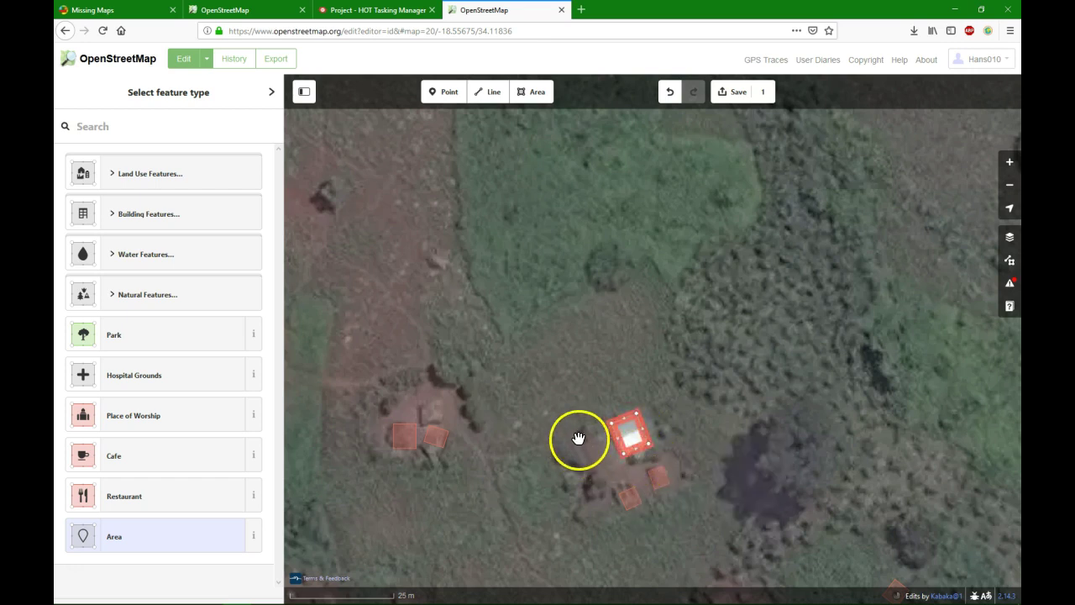
{"action": "left_click", "coordinate": [120, 215]}
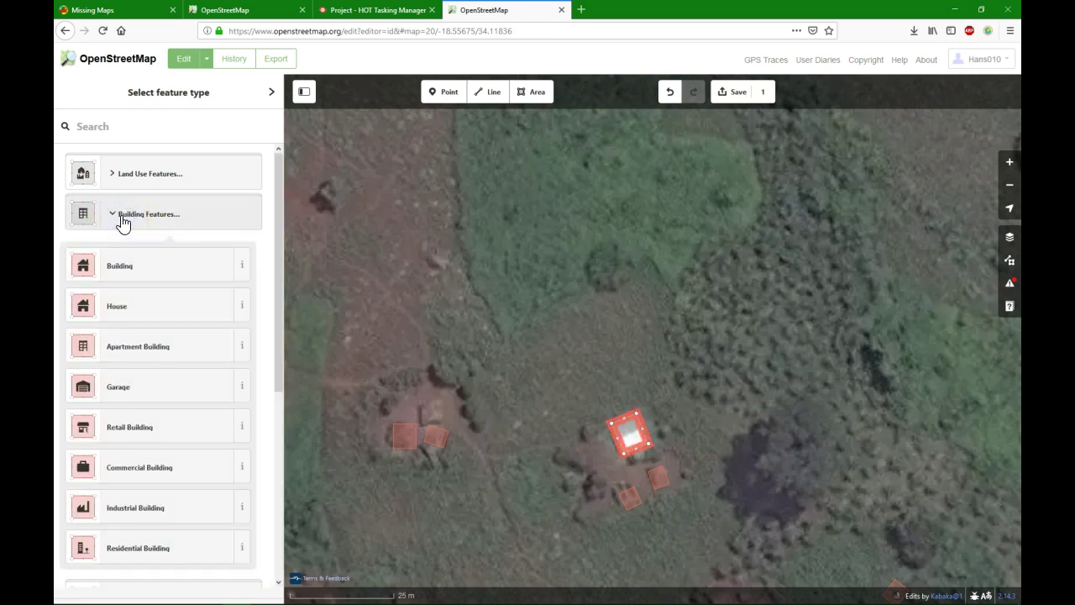
- Apply the Building preset so the traced hut carries building=yes
{"action": "left_click", "coordinate": [118, 265]}
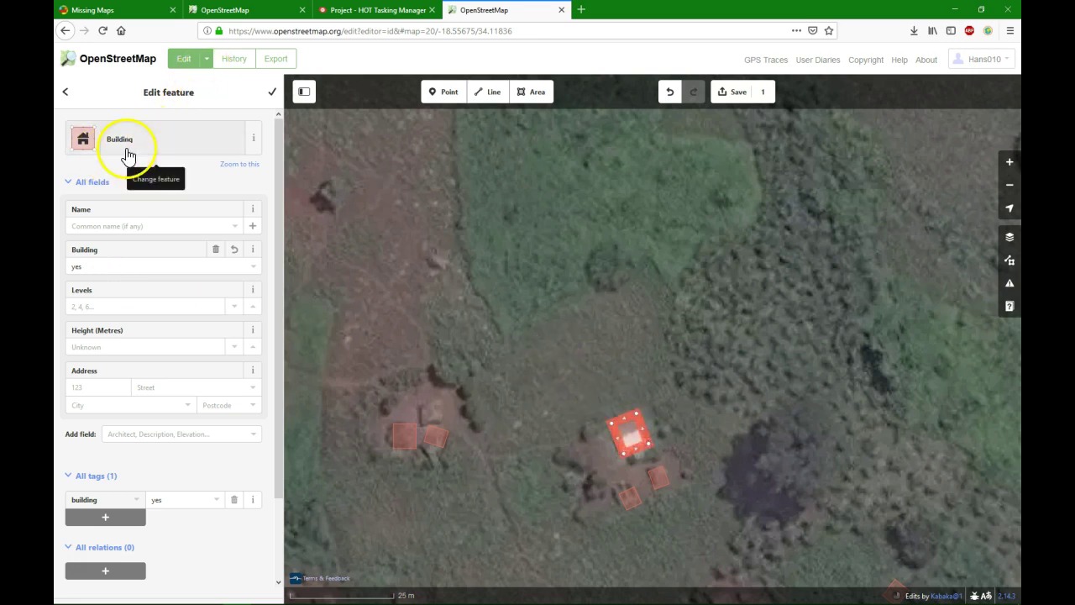
- Upload the new building to OpenStreetMap with a request for someone to review the edits
{"action": "left_click", "coordinate": [735, 96]}
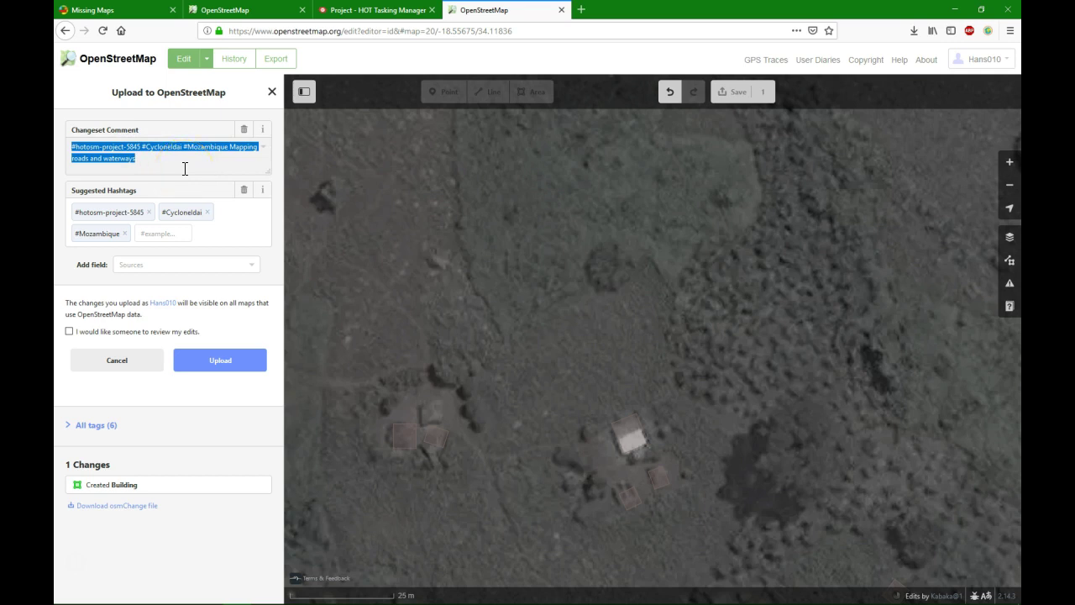
{"action": "left_click", "coordinate": [67, 335]}
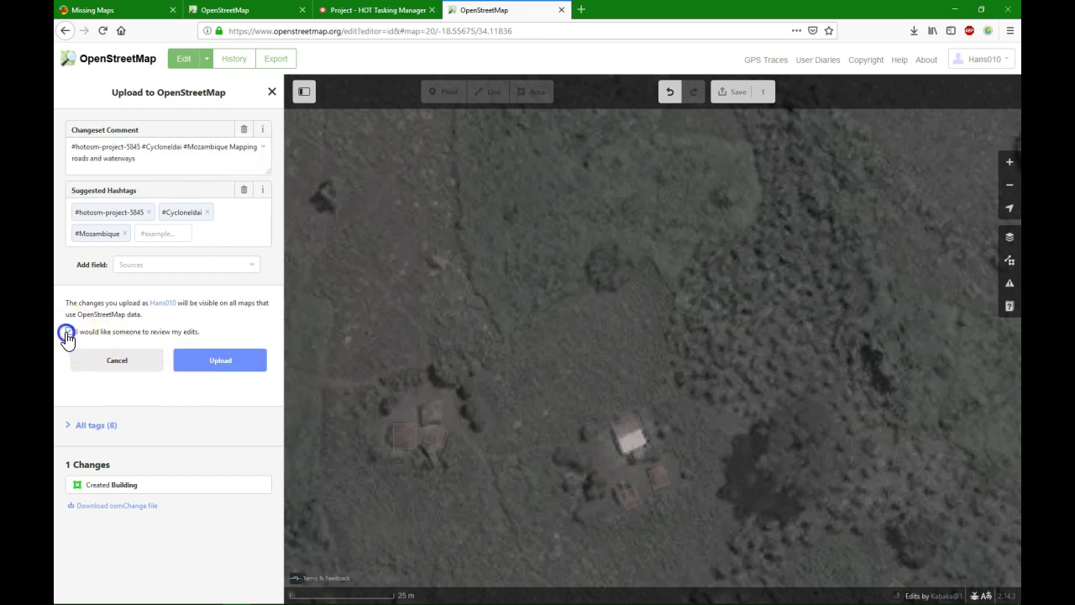
{"action": "left_click", "coordinate": [236, 370]}
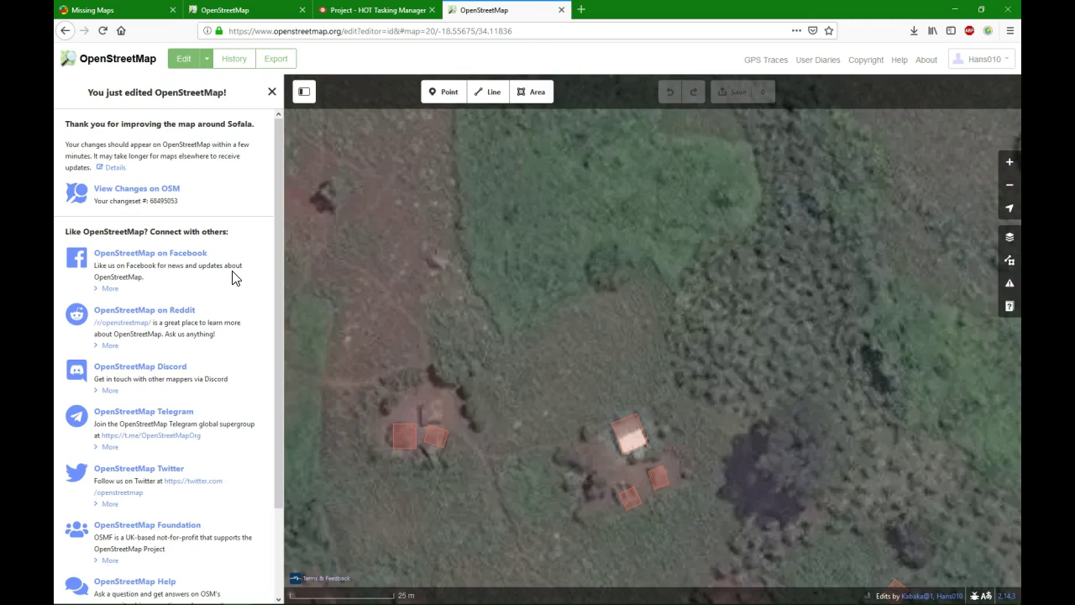
- Return to the Tasking Manager project tab and click into the task's comment box
{"action": "left_click", "coordinate": [363, 11]}
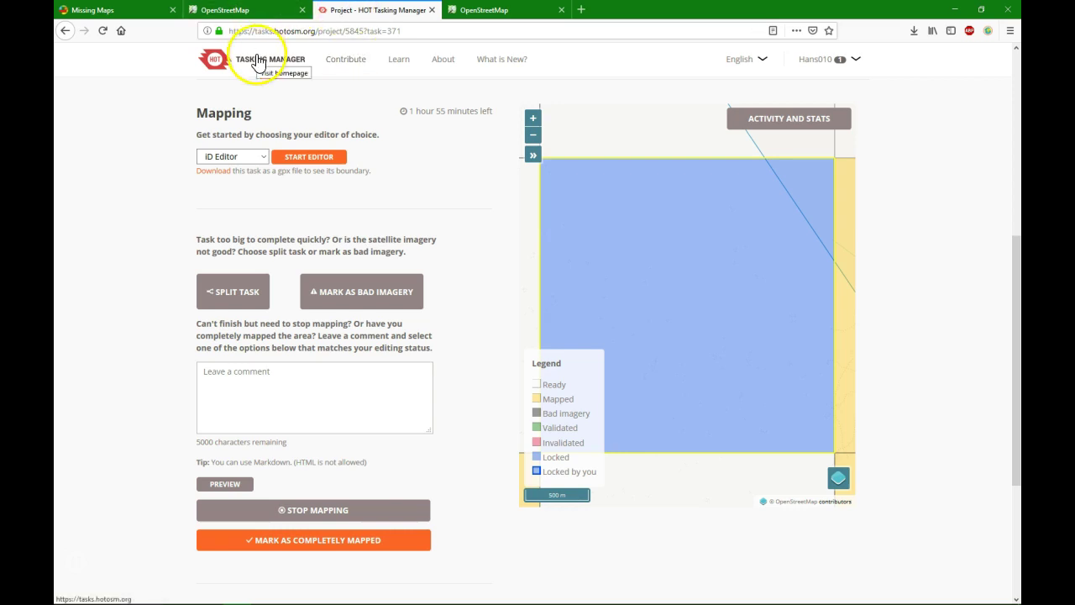
{"action": "scroll", "coordinate": [94, 262], "scroll_direction": "down", "scroll_amount": 2}
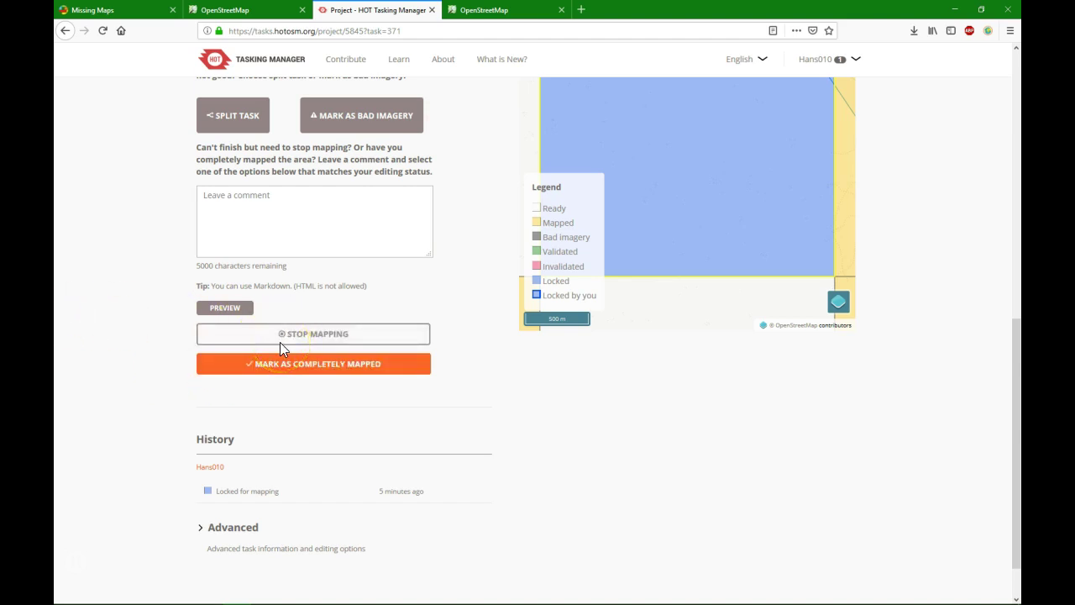
{"action": "left_click", "coordinate": [220, 197]}
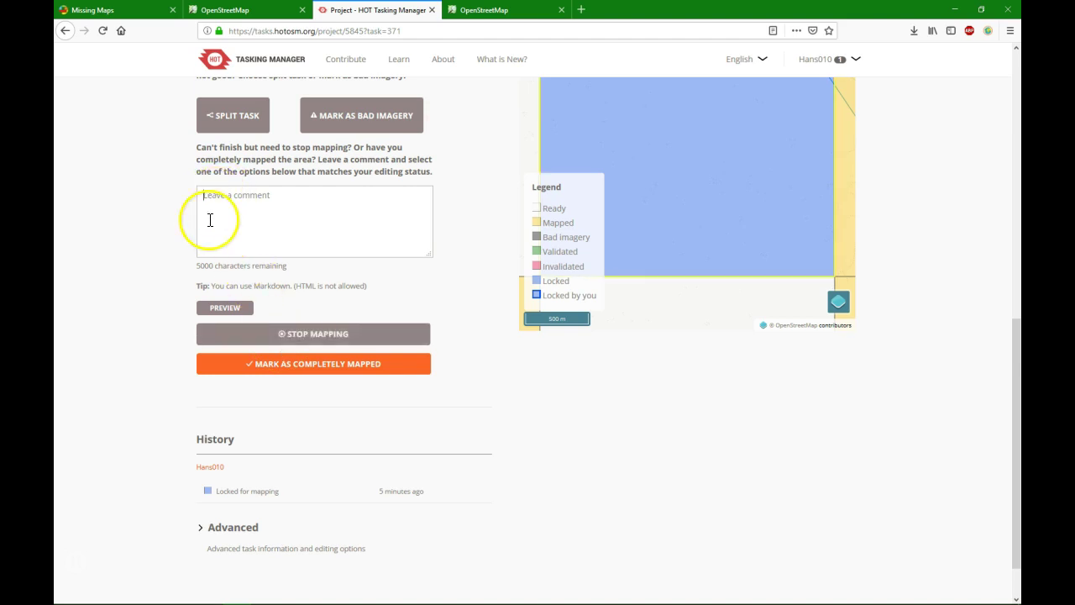
- Scroll up the mapping panel, change options in it, then scroll back down
{"action": "scroll", "coordinate": [138, 221], "scroll_direction": "up", "scroll_amount": 1}
{"action": "scroll", "coordinate": [138, 221], "scroll_direction": "up", "scroll_amount": 3}
{"action": "left_click", "coordinate": [133, 311]}
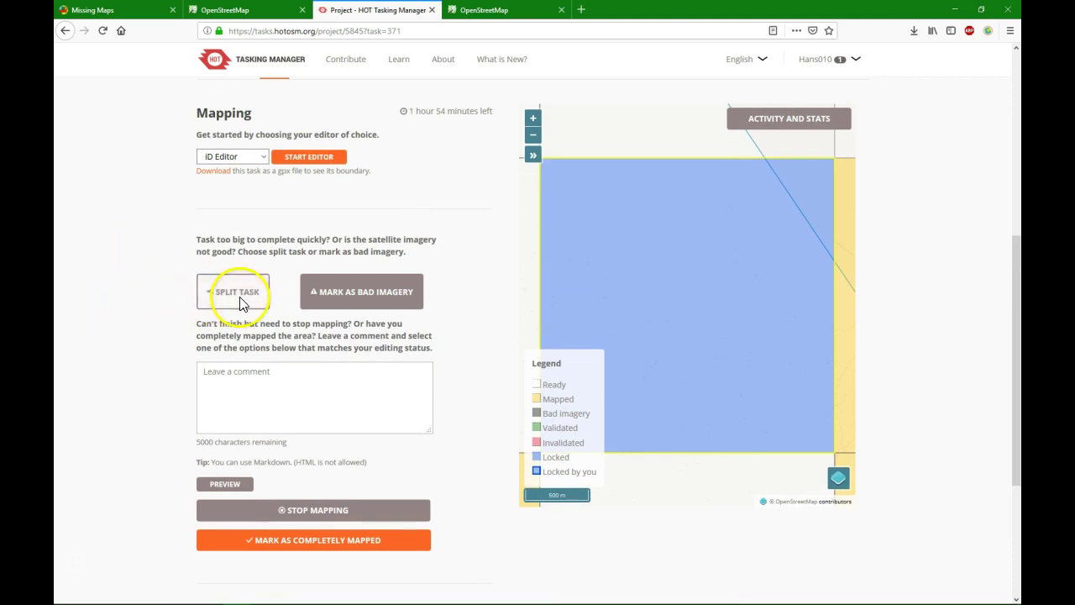
{"action": "left_click", "coordinate": [157, 322]}
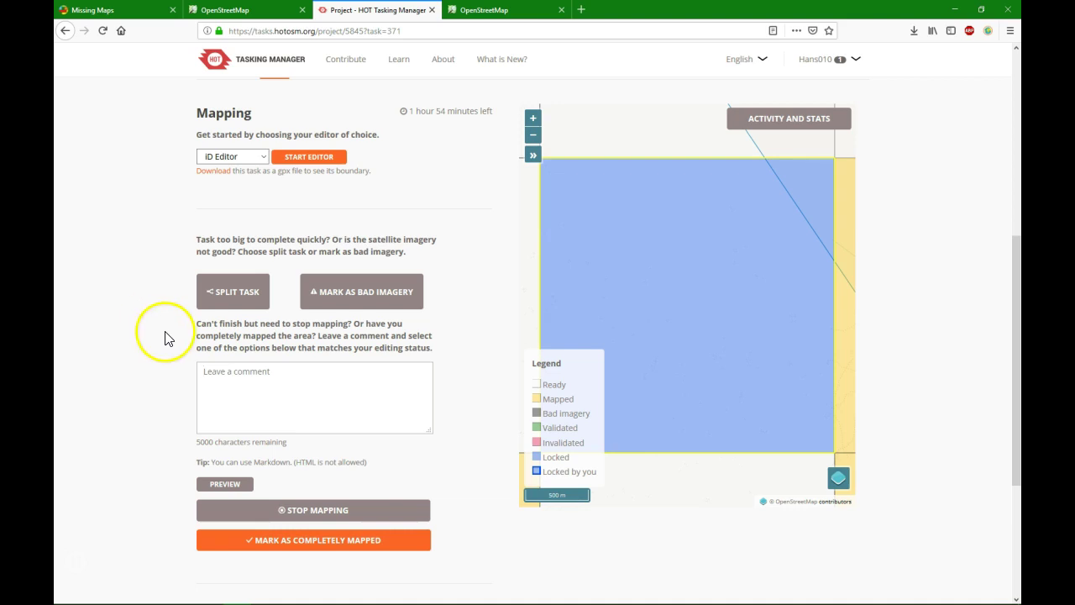
{"action": "left_click", "coordinate": [393, 287]}
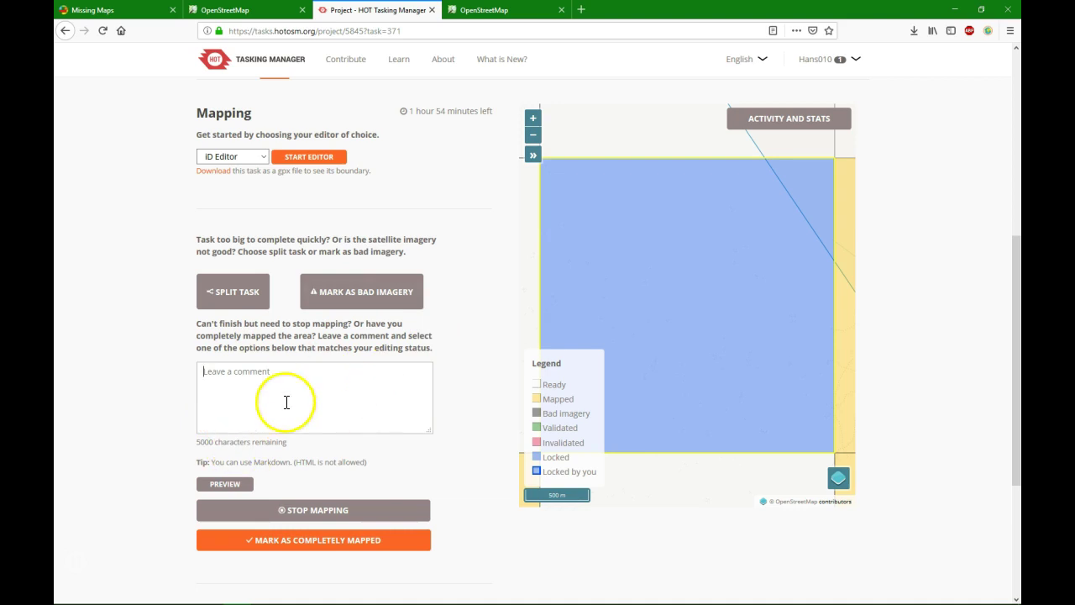
{"action": "scroll", "coordinate": [466, 495], "scroll_direction": "down", "scroll_amount": 3}
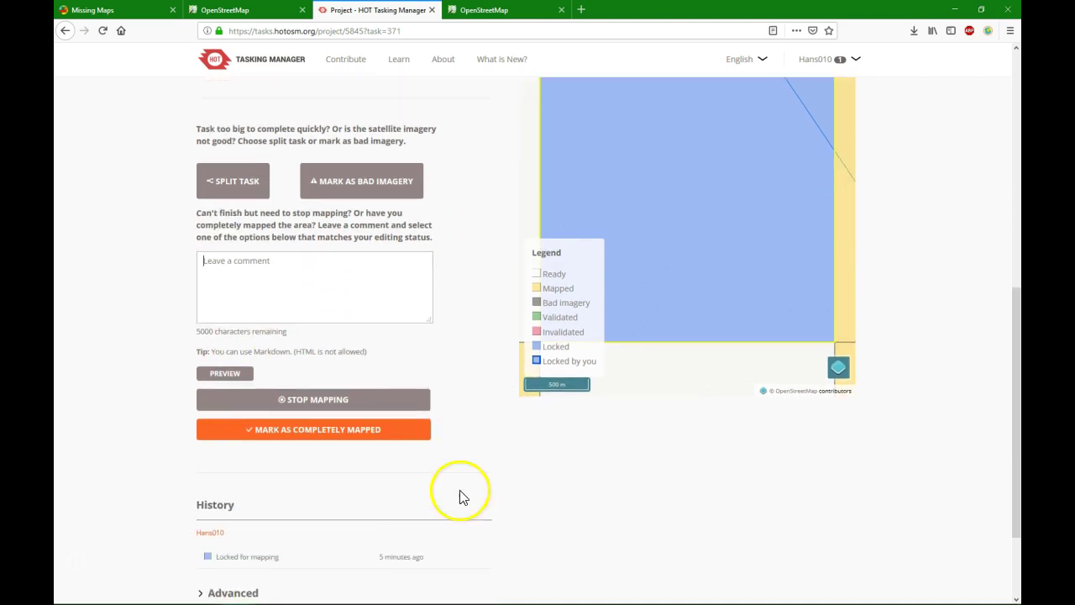
- Stop mapping to release task 371 and return to project #5845's task selection
{"action": "left_click", "coordinate": [291, 393]}
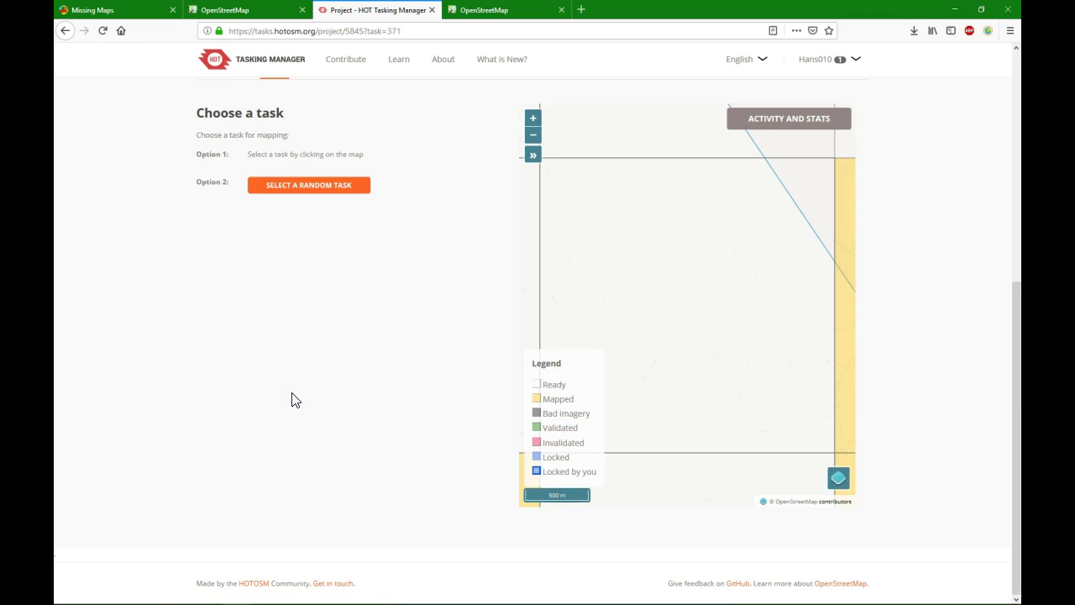